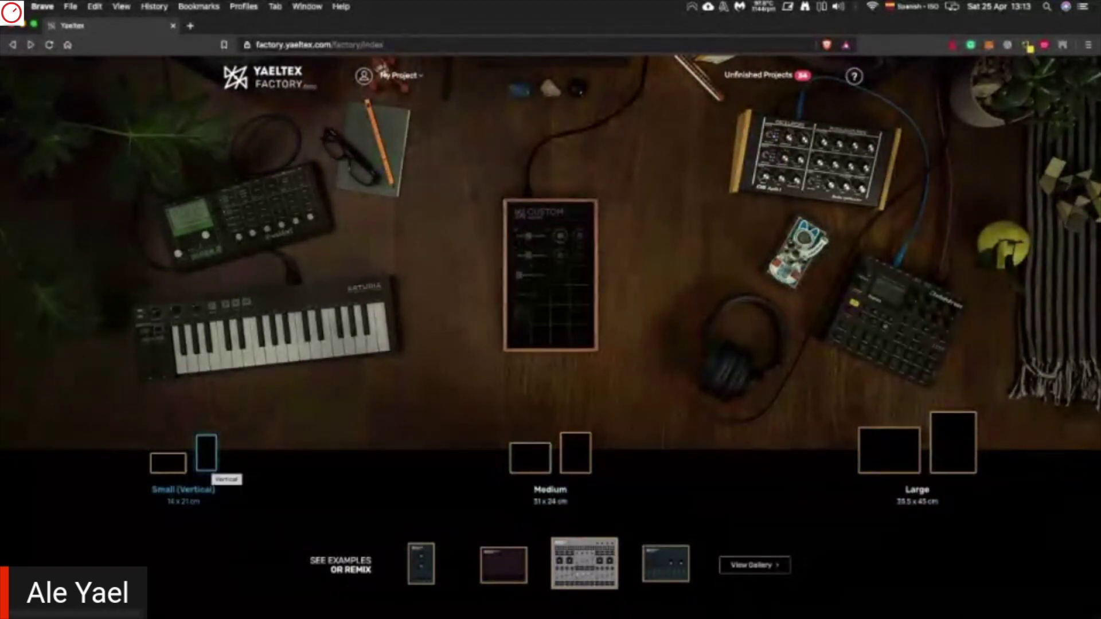
# Step: Start a small vertical 14 x 21 cm controller and look through the joystick, fader, rotary and button modules
pyautogui.click(208, 462)
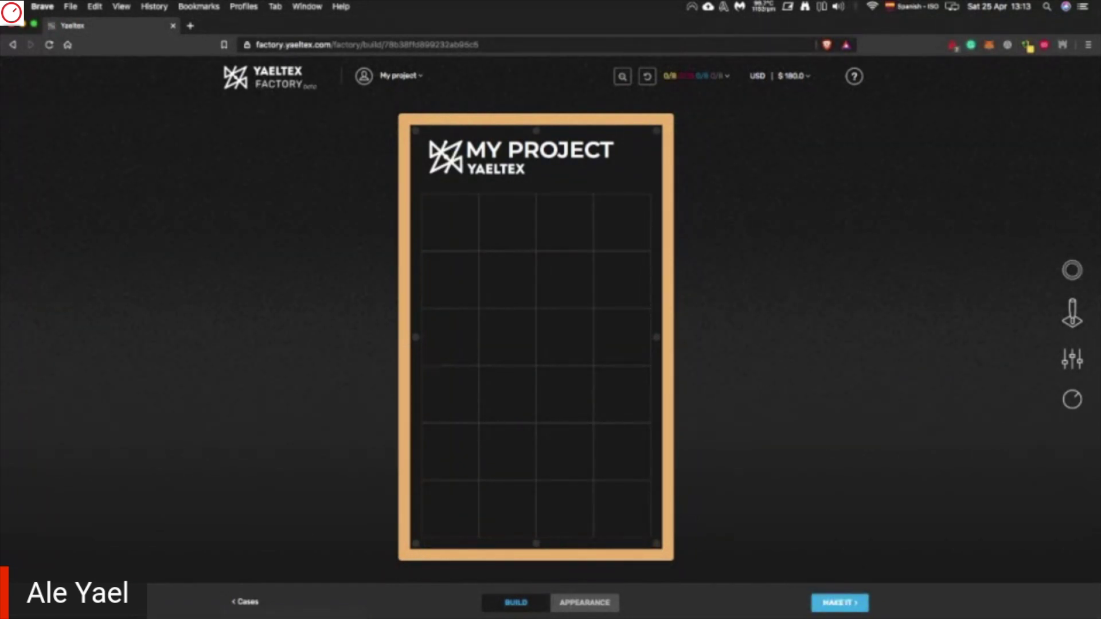
pyautogui.click(1072, 271)
pyautogui.click(848, 310)
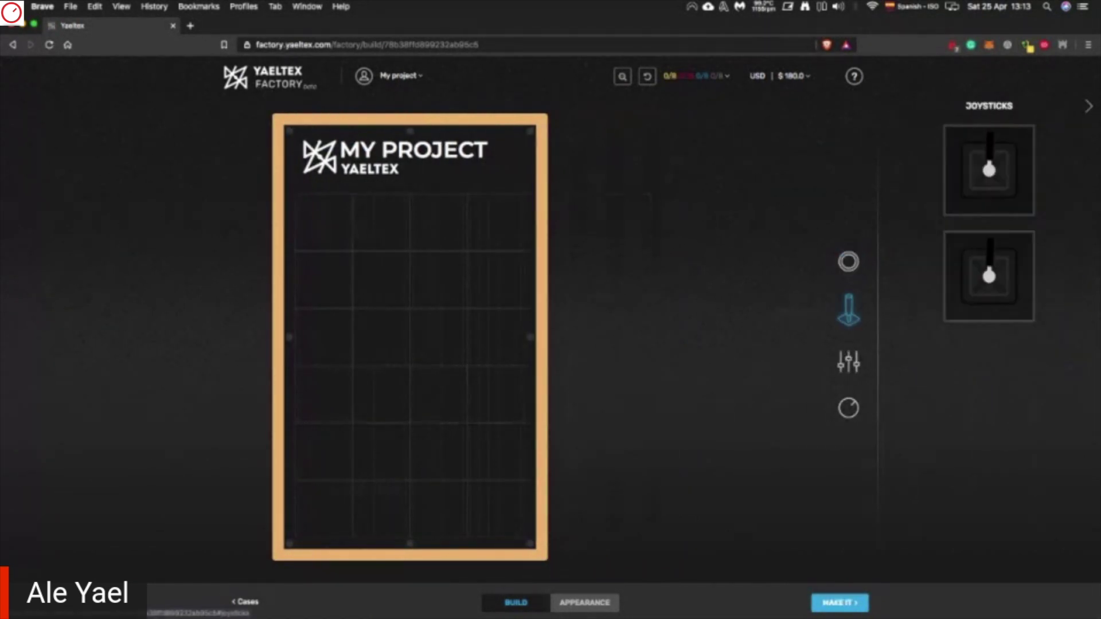
pyautogui.click(849, 361)
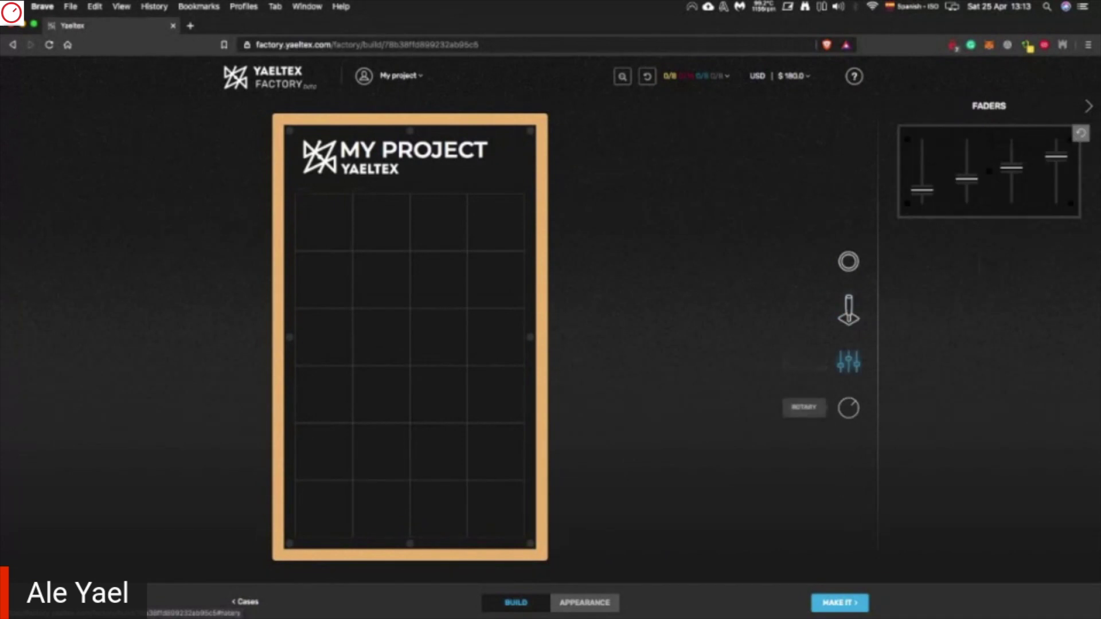
pyautogui.click(849, 408)
pyautogui.click(849, 261)
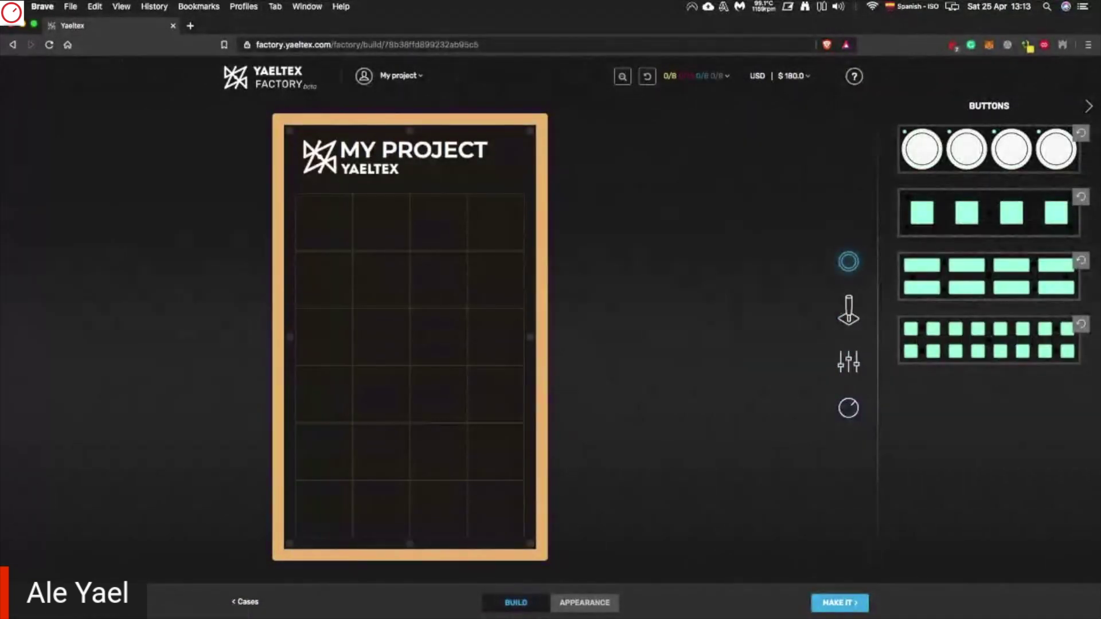
# Step: Place a four-encoder RGB module in the top grid row and two joysticks stacked in the middle columns below it
pyautogui.click(849, 408)
pyautogui.moveTo(989, 149); pyautogui.dragTo(410, 222)
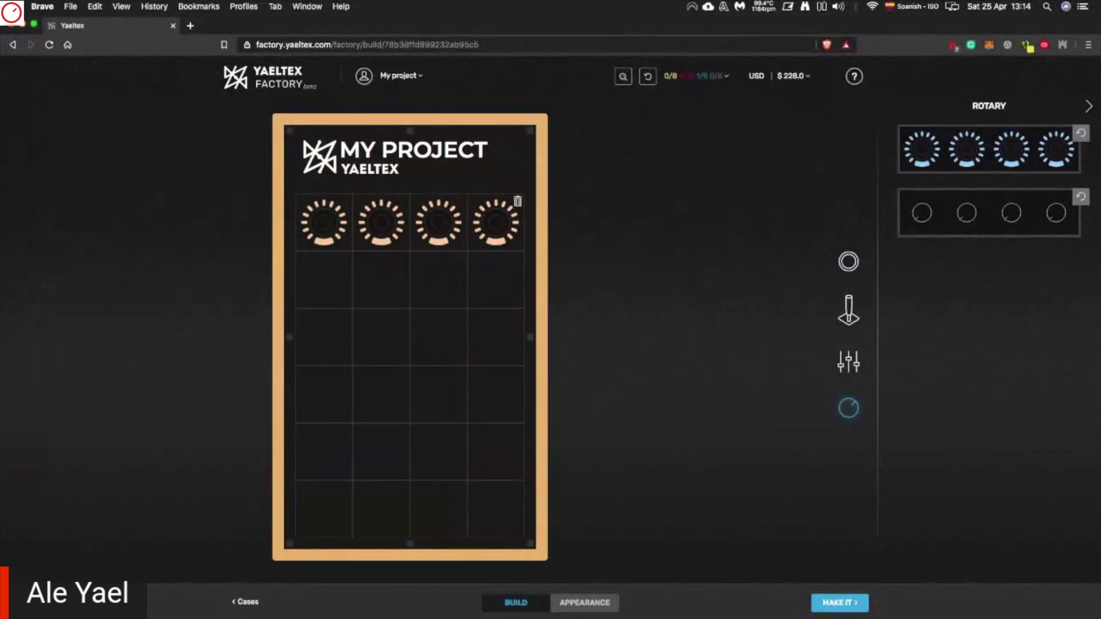
pyautogui.click(849, 310)
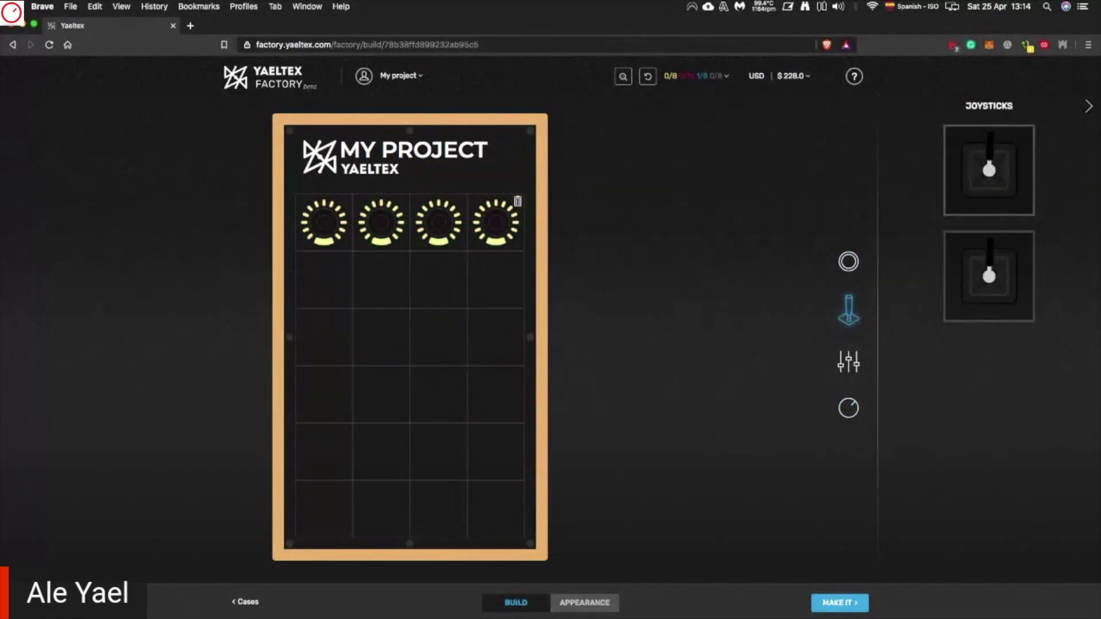
pyautogui.moveTo(990, 170); pyautogui.dragTo(410, 308)
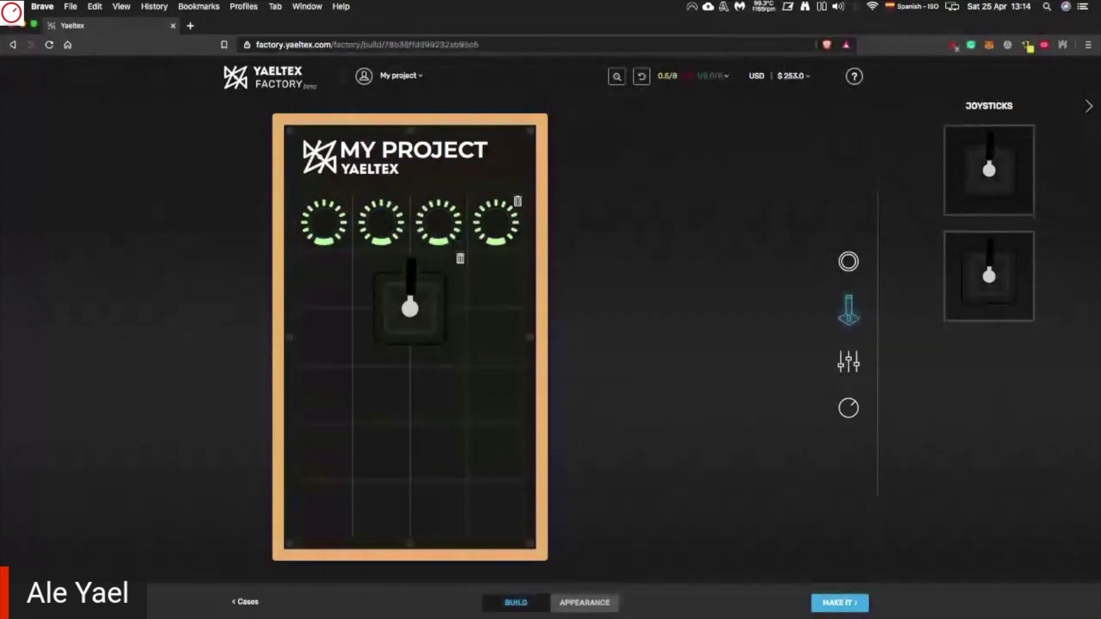
pyautogui.moveTo(990, 171); pyautogui.dragTo(410, 422)
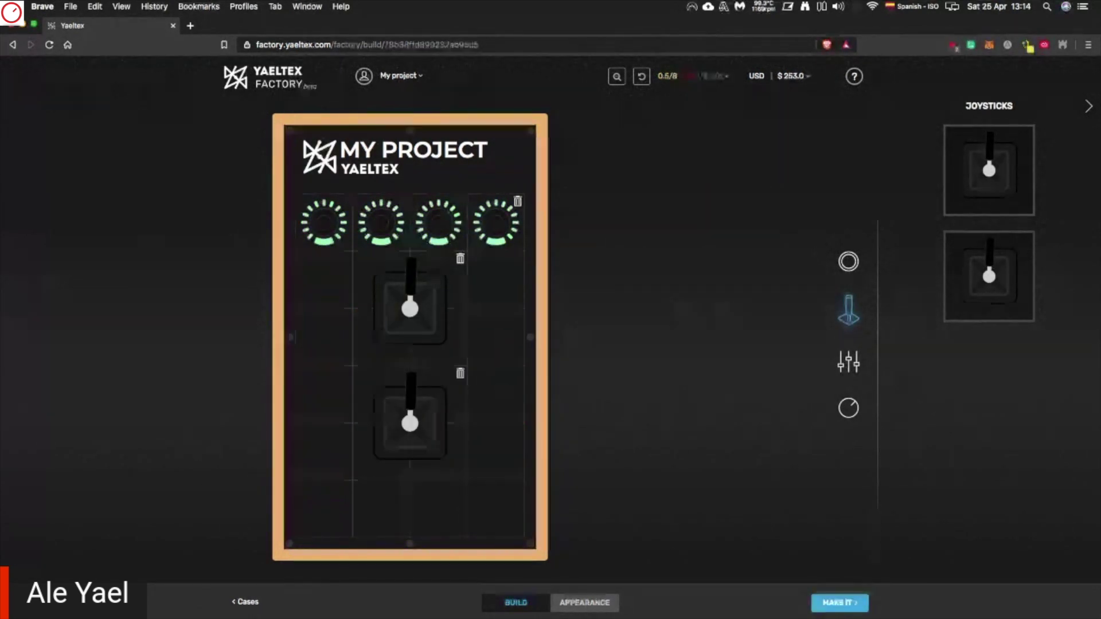
# Step: Rotate the four-potentiometer module to vertical and place one in each outer column, spanning rows two to five
pyautogui.click(849, 407)
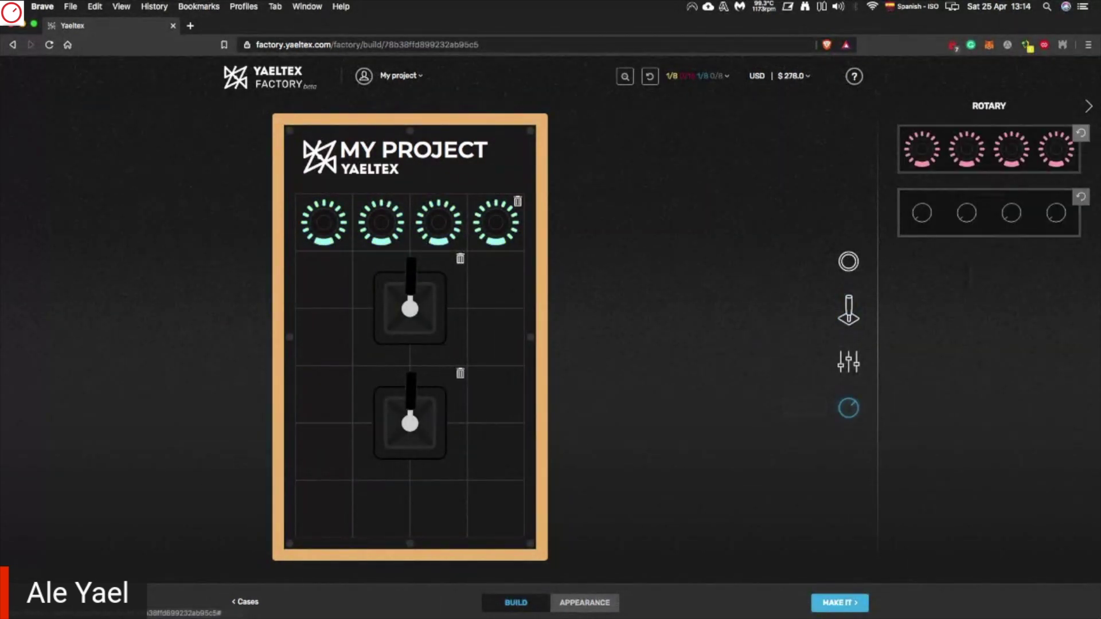
pyautogui.click(1081, 197)
pyautogui.moveTo(989, 279); pyautogui.dragTo(496, 366)
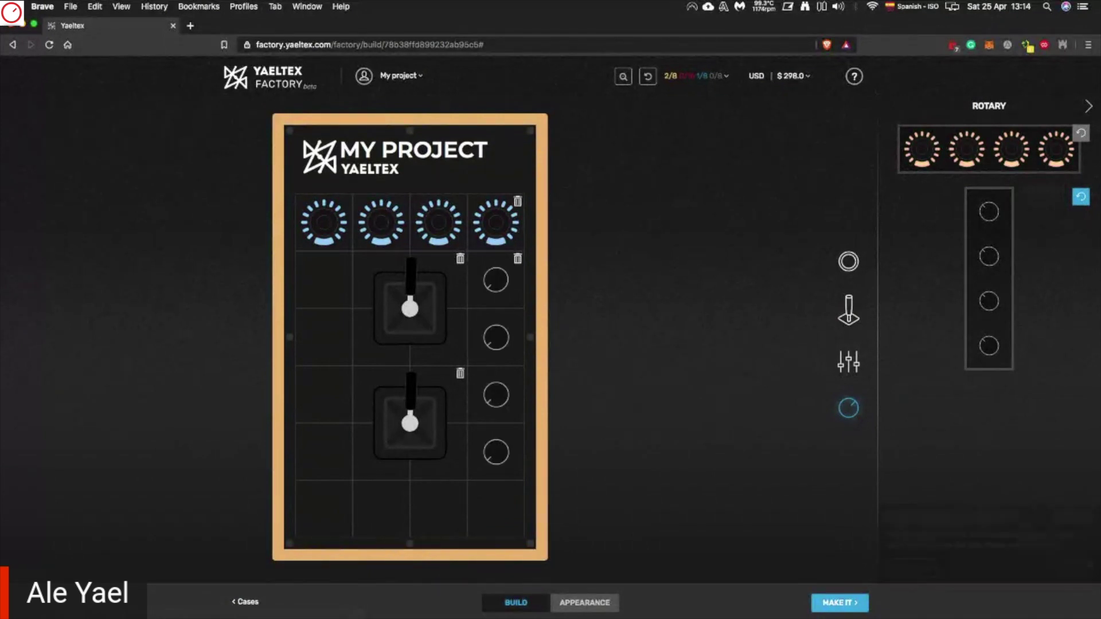
pyautogui.moveTo(989, 279); pyautogui.dragTo(324, 366)
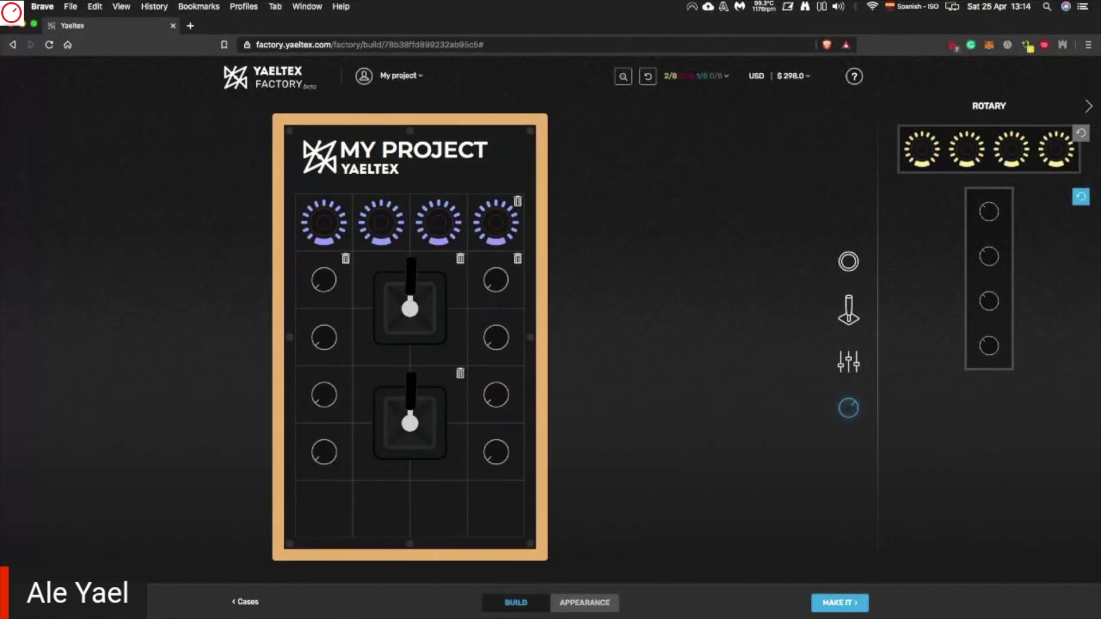
# Step: Add a four-encoder RGB module across the bottom grid row and view the project's price breakdown
pyautogui.moveTo(989, 149); pyautogui.dragTo(410, 510)
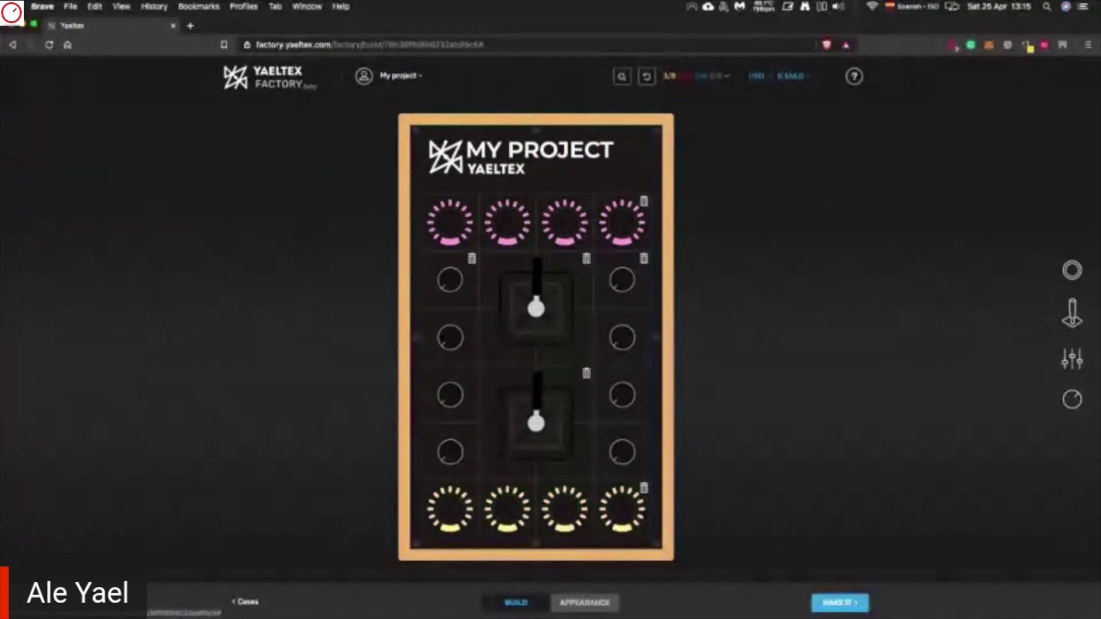
pyautogui.click(779, 75)
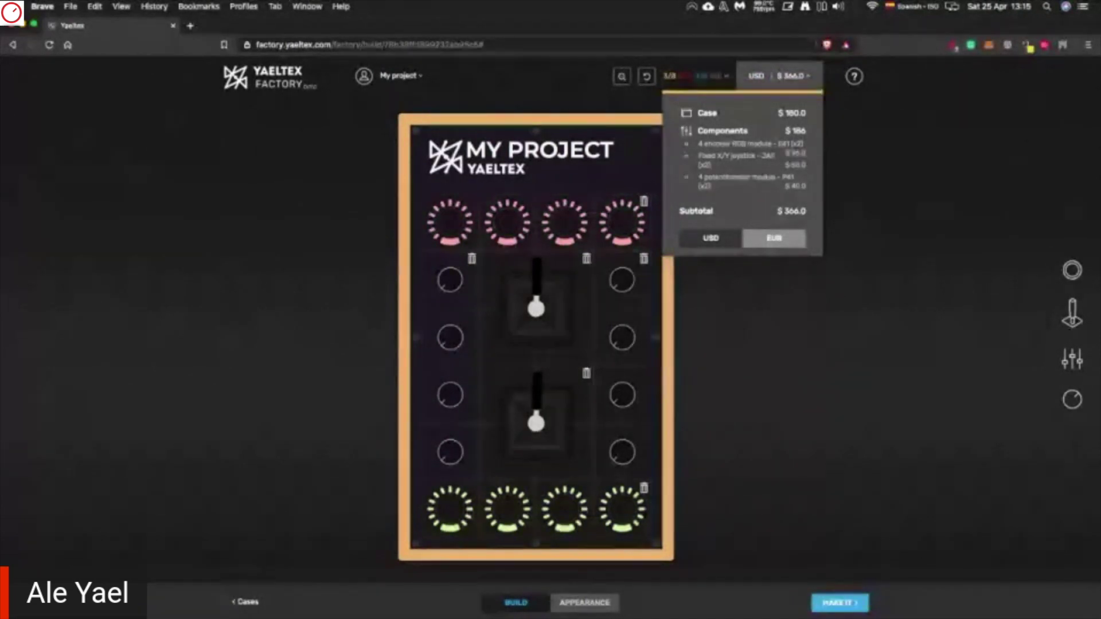
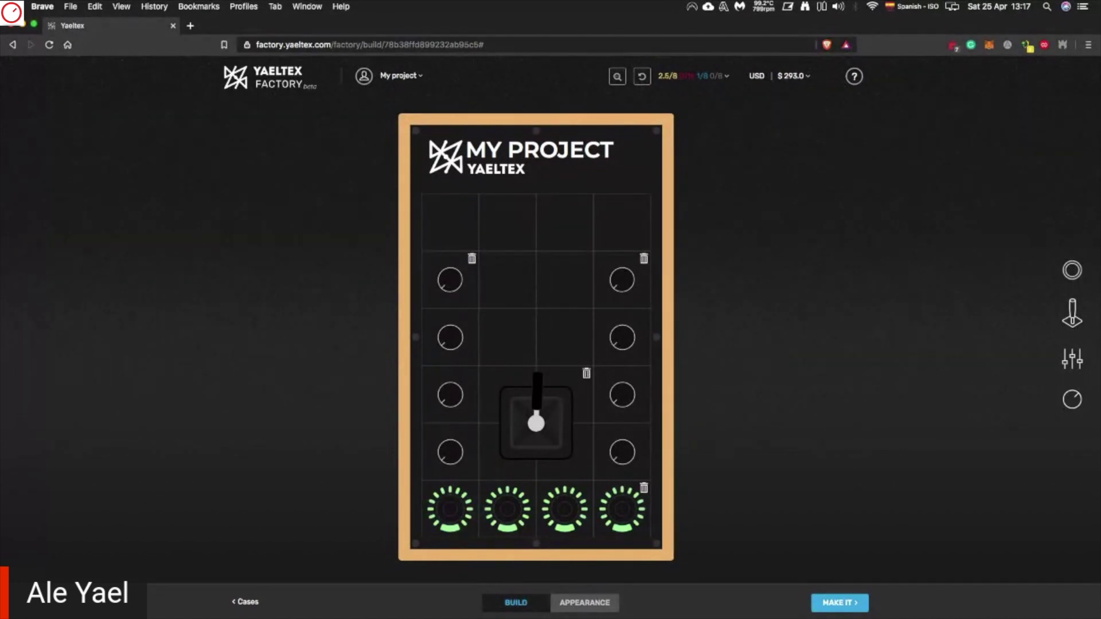
# Step: Try the 16-button, 8-button and 4-button rubber modules in the empty top row one at a time, removing each
pyautogui.click(1072, 270)
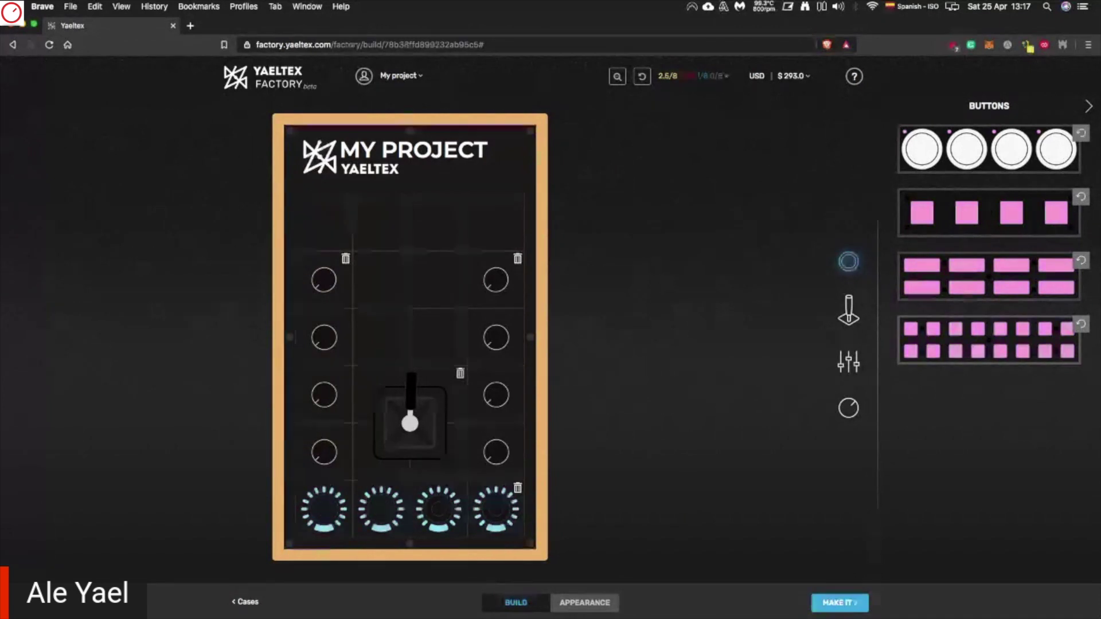
pyautogui.moveTo(990, 340); pyautogui.dragTo(410, 223)
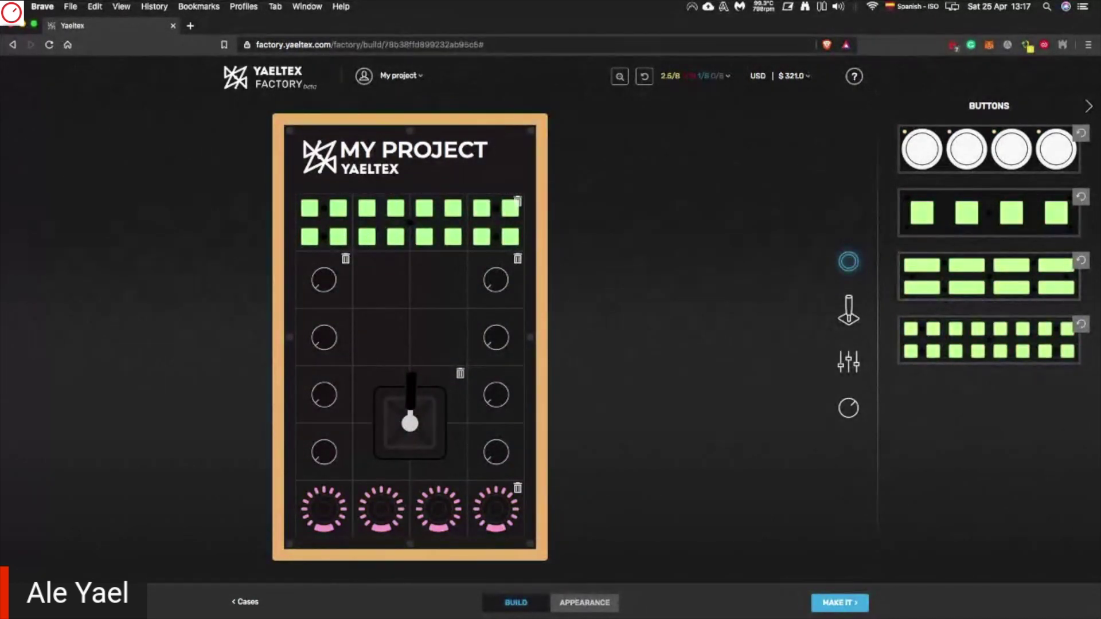
pyautogui.click(518, 200)
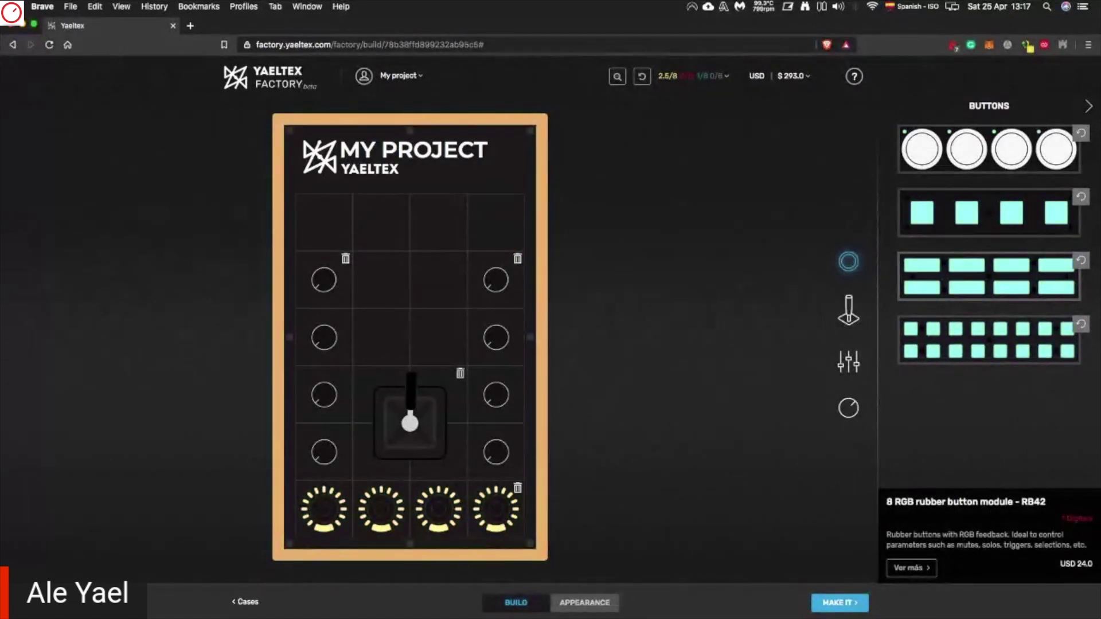
pyautogui.moveTo(989, 276); pyautogui.dragTo(411, 222)
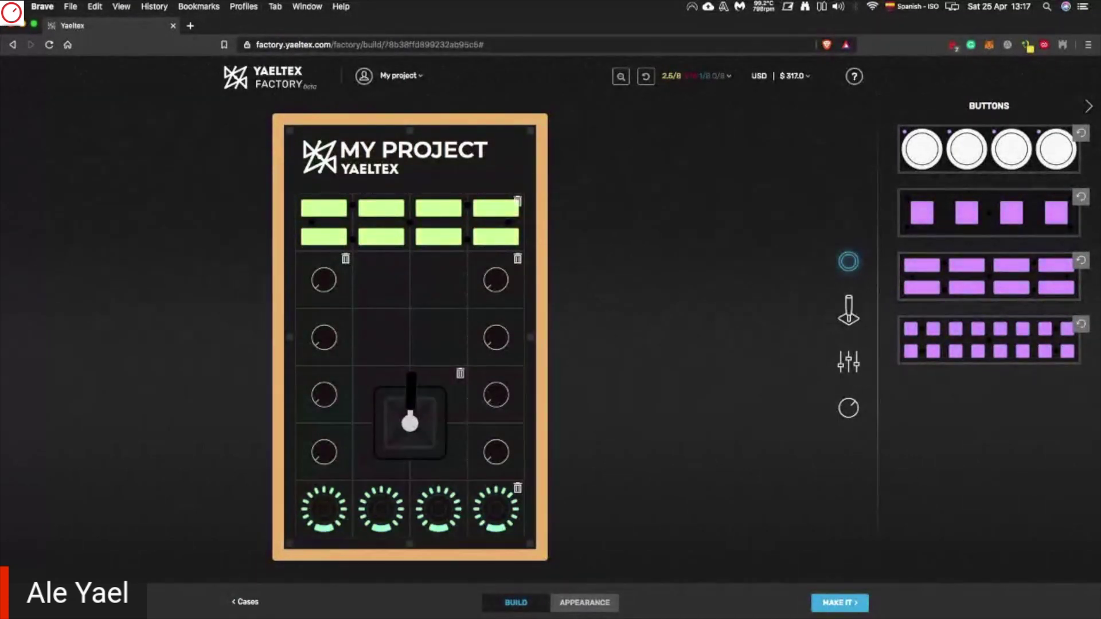
pyautogui.click(518, 201)
pyautogui.moveTo(989, 213); pyautogui.dragTo(410, 223)
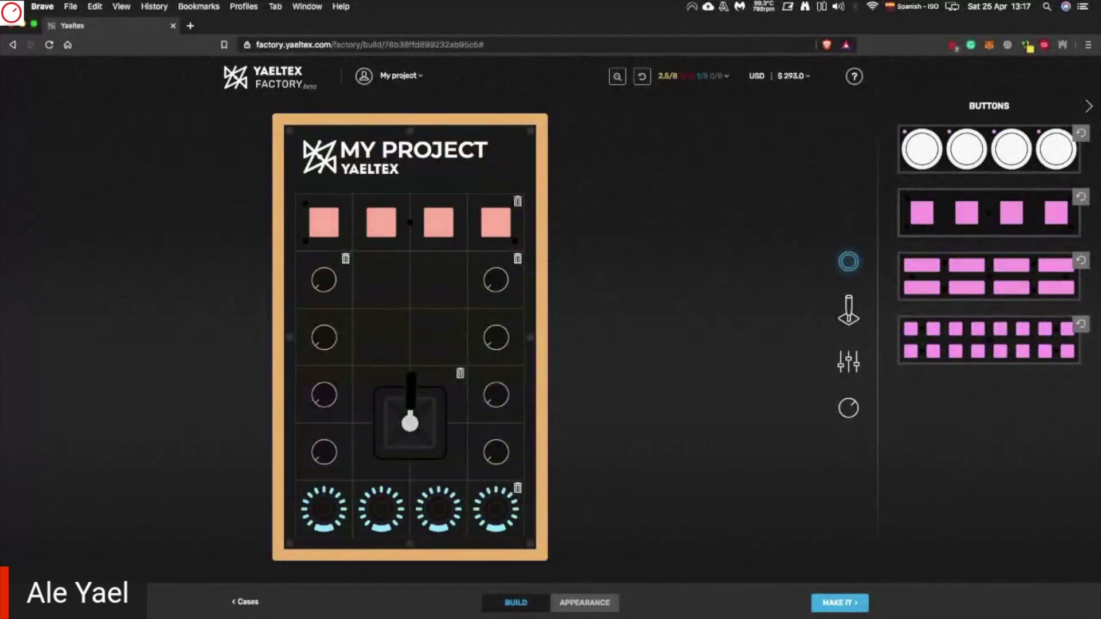
pyautogui.click(518, 201)
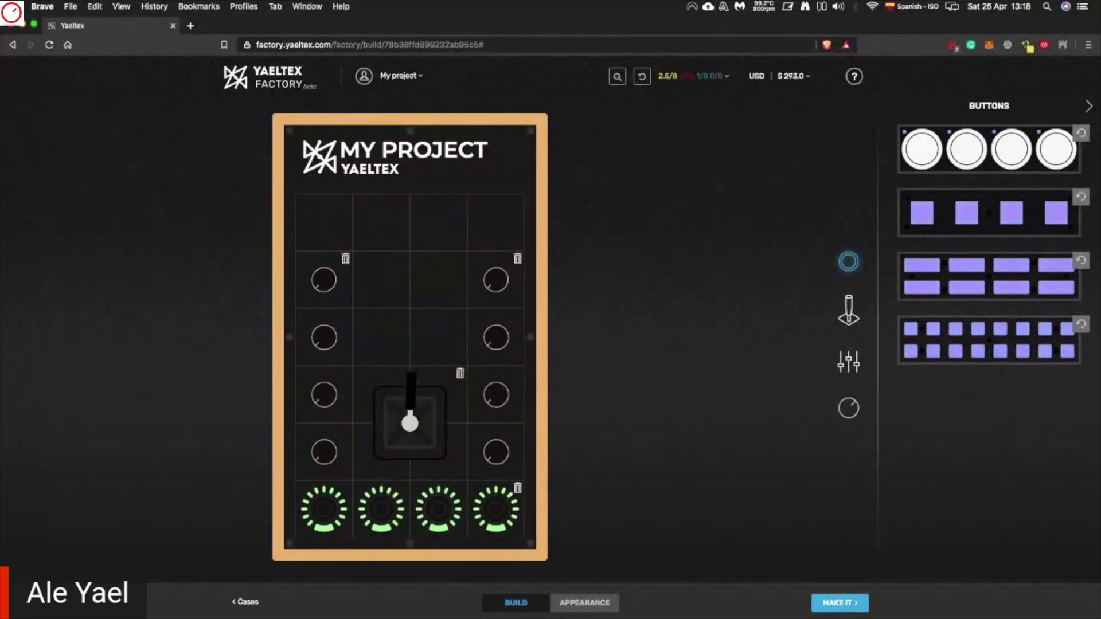
# Step: Try to place the four-fader module across the top two rows over the potentiometers, and undo the placement
pyautogui.click(849, 408)
pyautogui.click(849, 362)
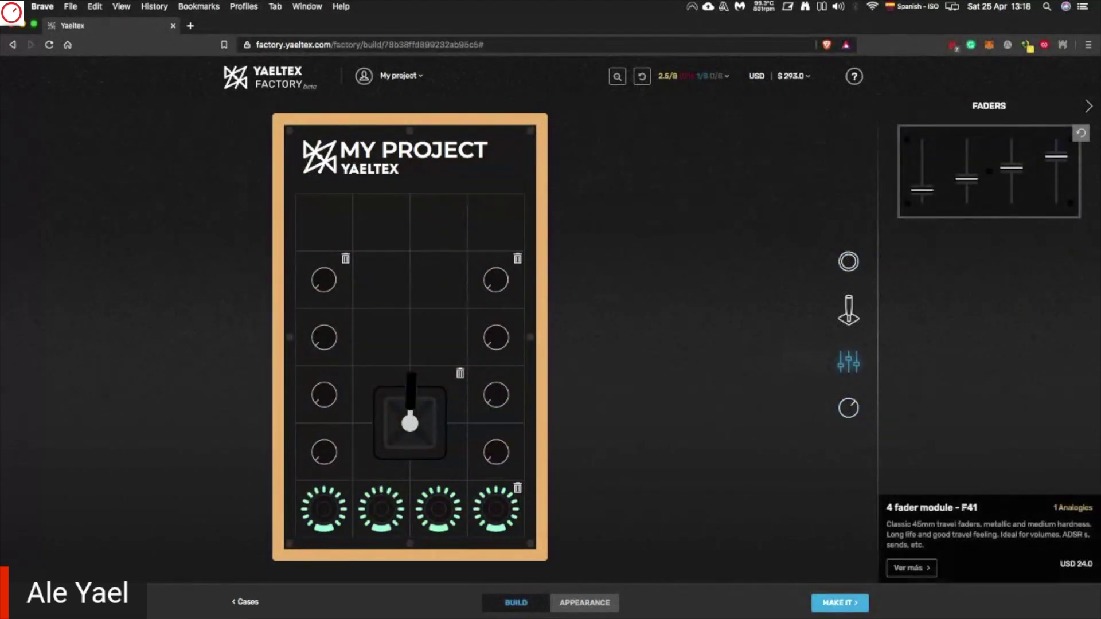
pyautogui.moveTo(989, 171); pyautogui.dragTo(410, 251)
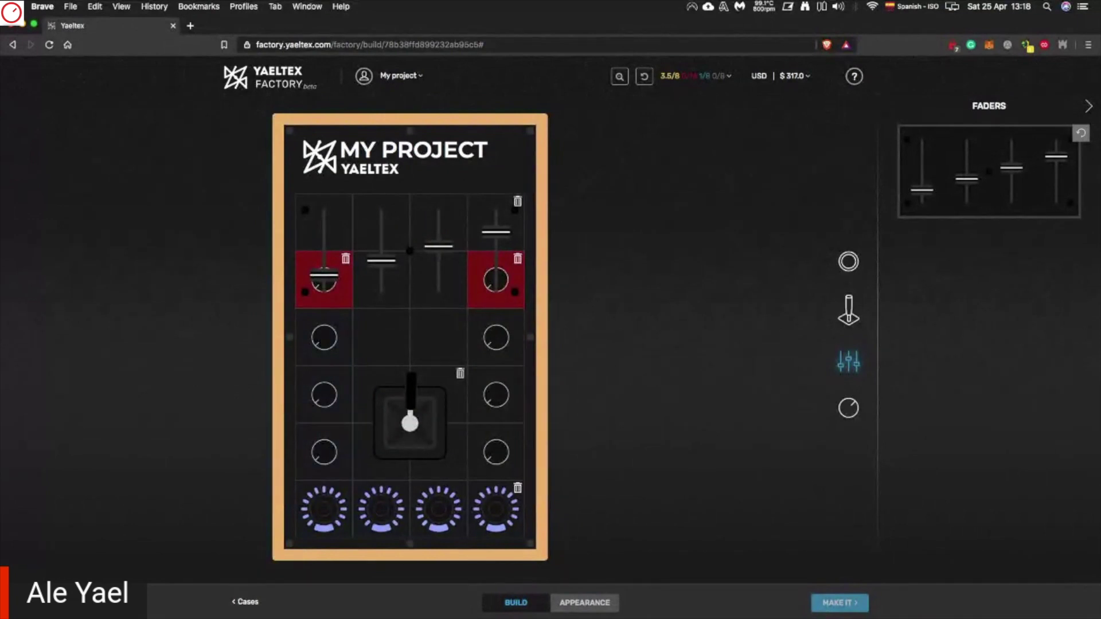
pyautogui.press('super+z')
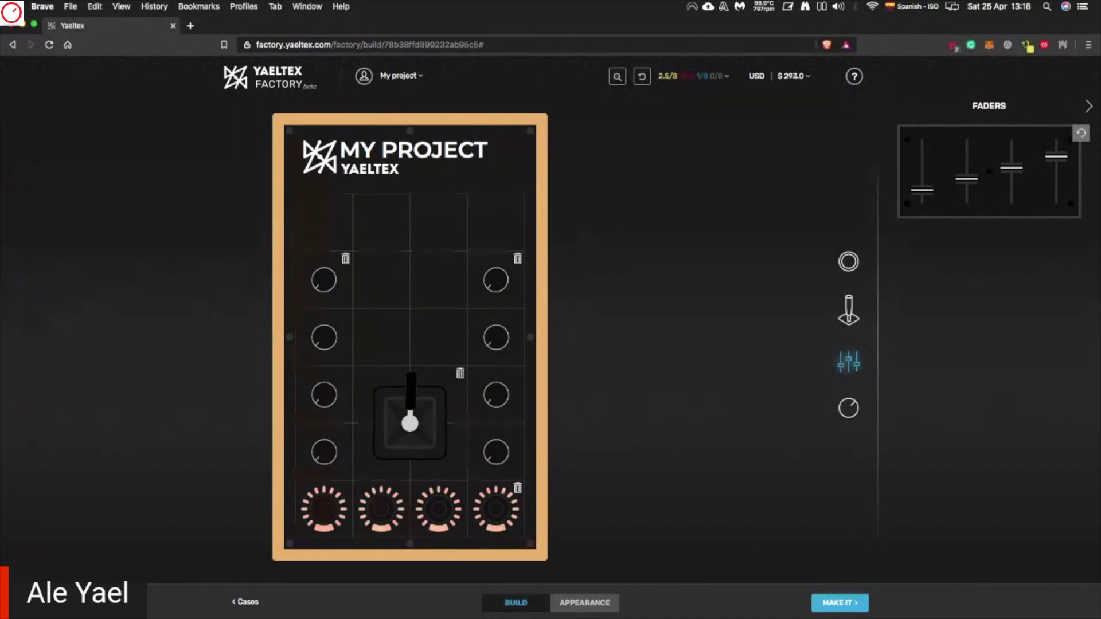
# Step: Replace the remaining joystick with two vertical four-potentiometer modules in the middle columns, spanning rows two to five
pyautogui.press('Delete')
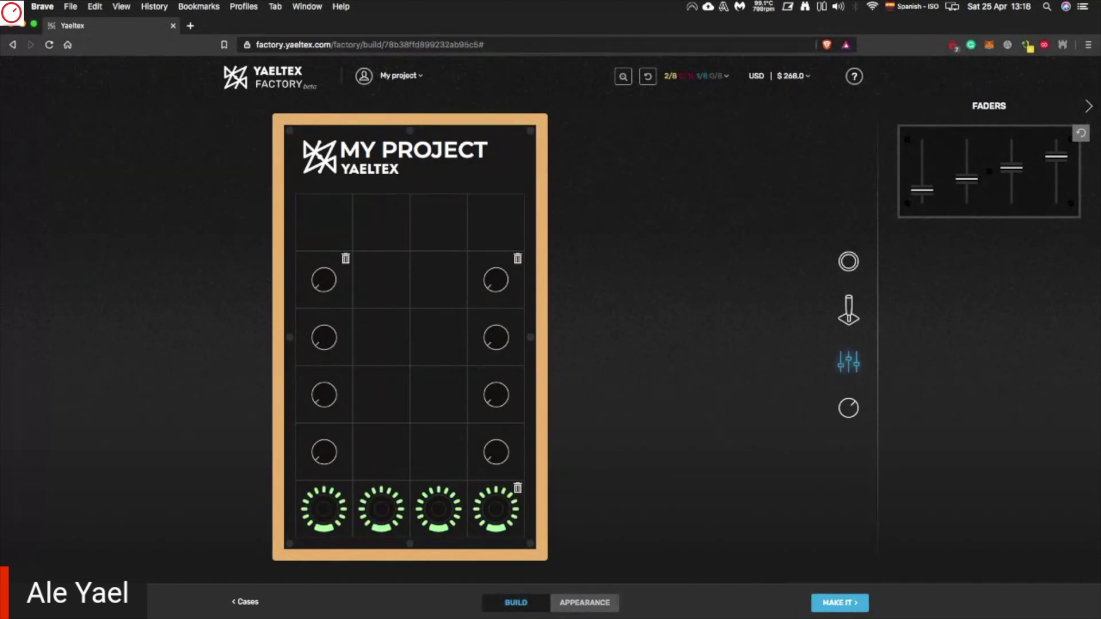
pyautogui.click(848, 408)
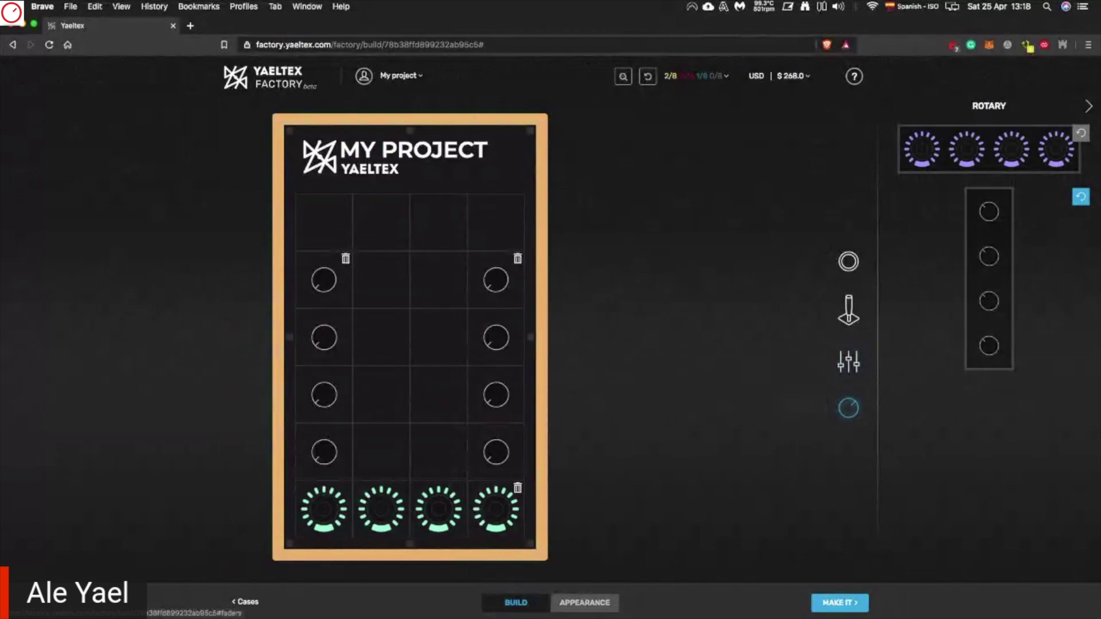
pyautogui.moveTo(988, 279); pyautogui.dragTo(382, 365)
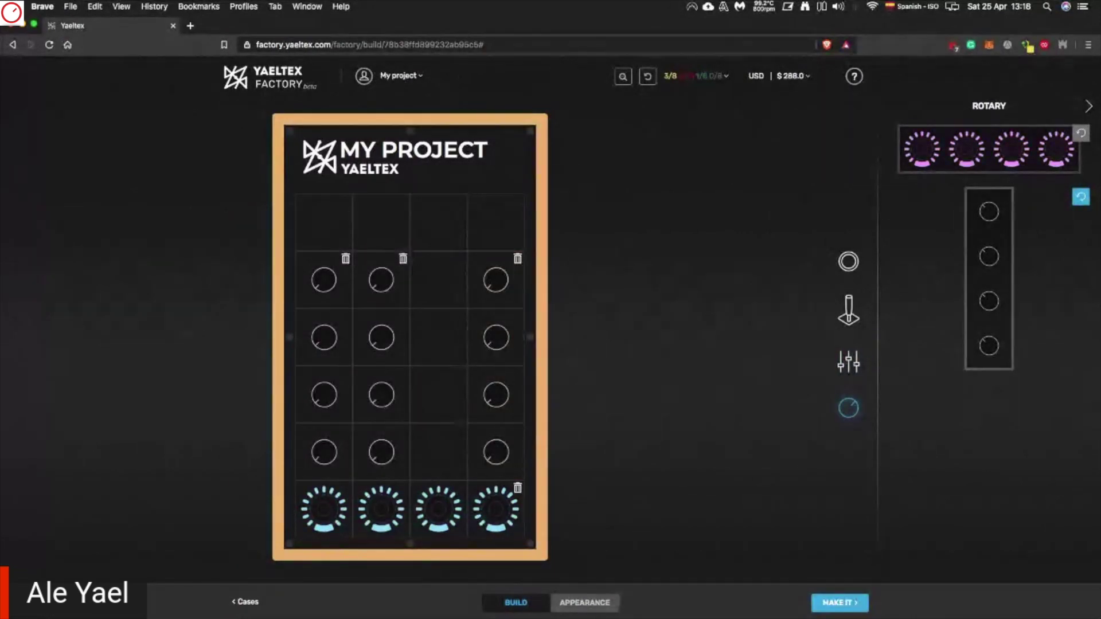
pyautogui.moveTo(989, 278); pyautogui.dragTo(439, 365)
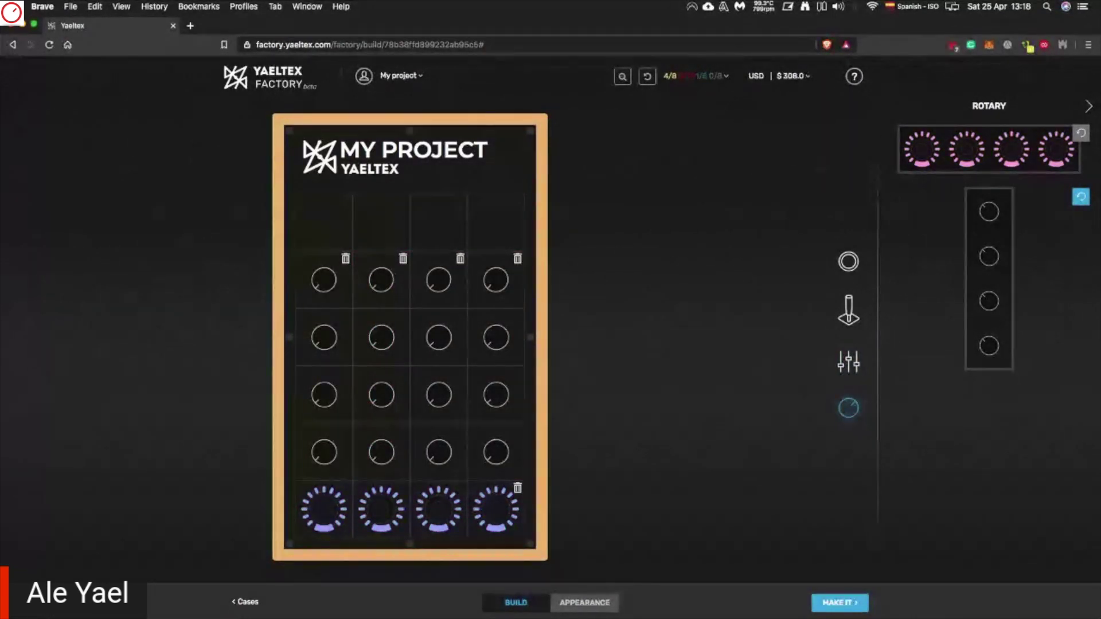
# Step: Place the module of 16 small square rubber buttons in the top grid row
pyautogui.click(848, 262)
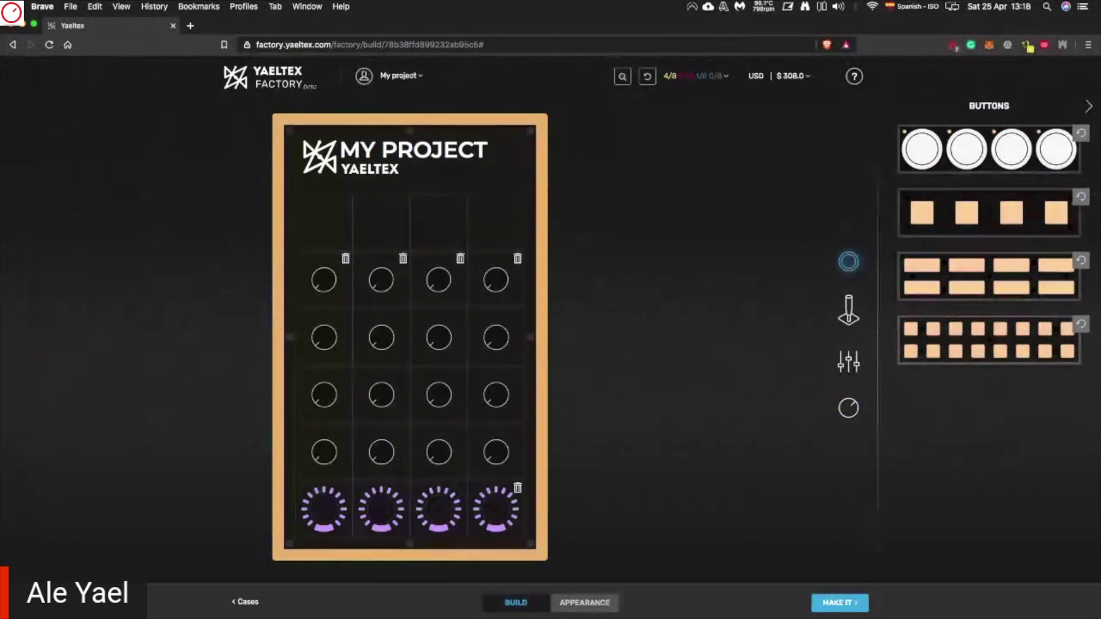
pyautogui.moveTo(989, 340); pyautogui.dragTo(411, 223)
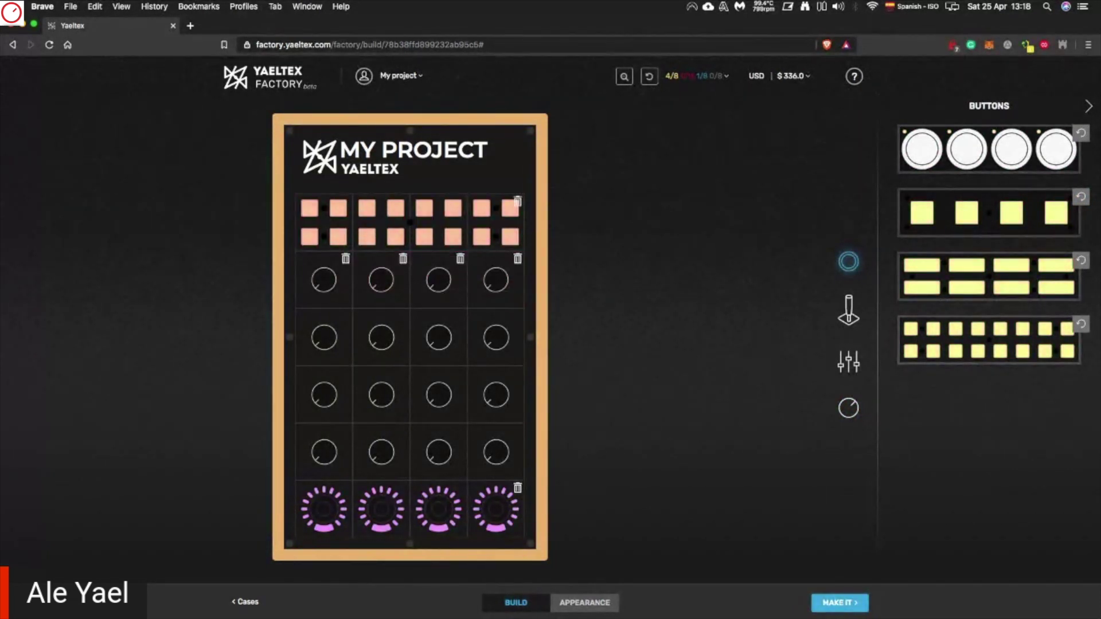
# Step: Preview blue, red and brown panel backgrounds, apply a dark colour instead, and open the background image options
pyautogui.click(585, 603)
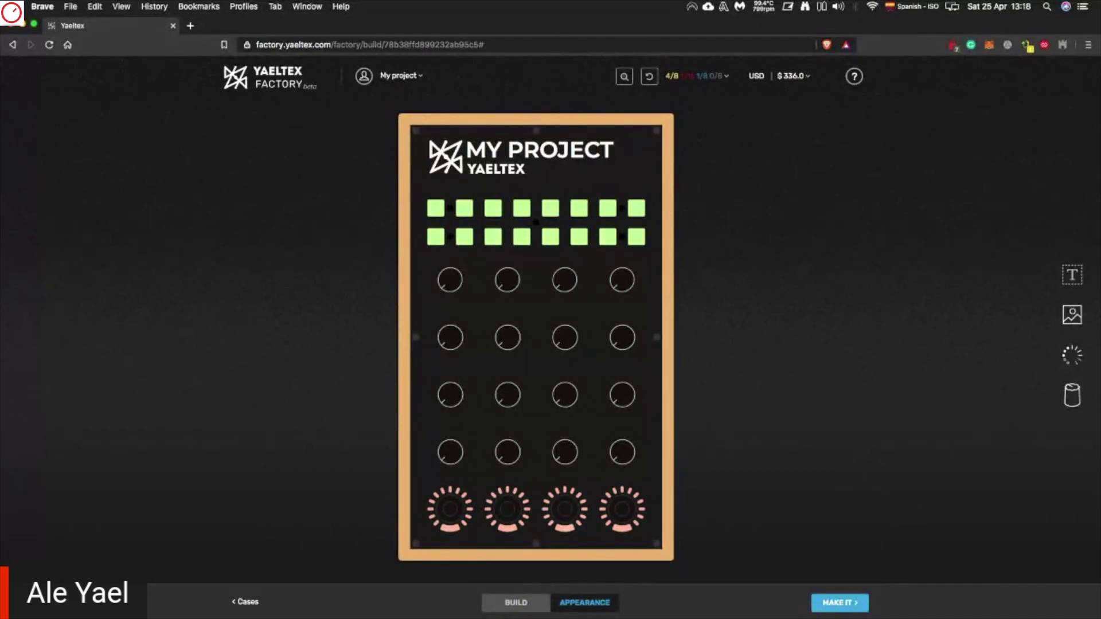
pyautogui.click(1072, 314)
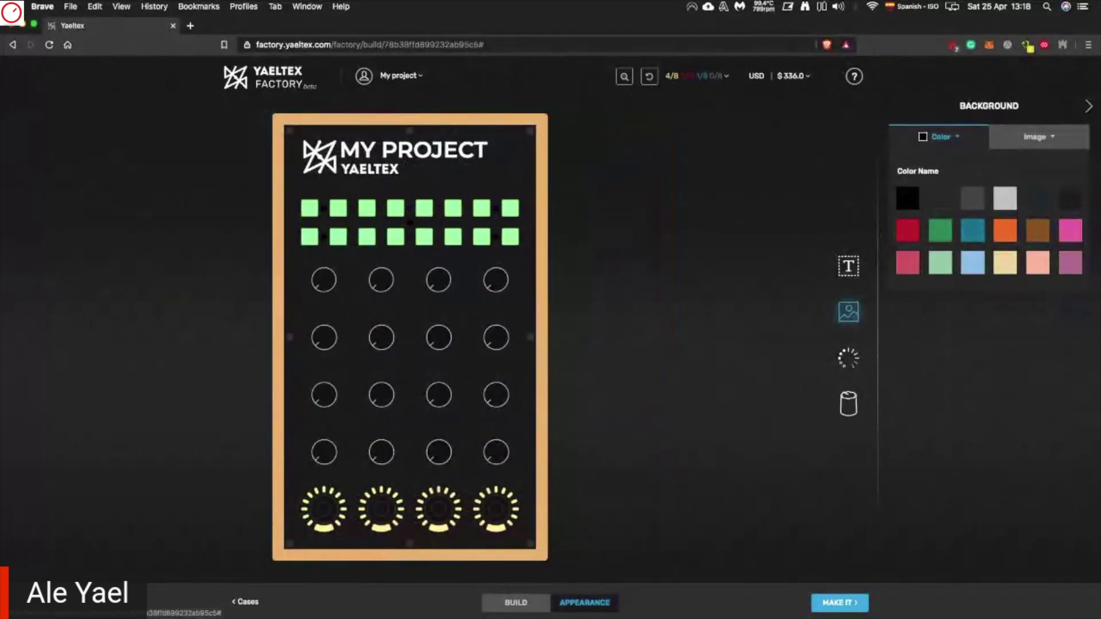
pyautogui.click(973, 230)
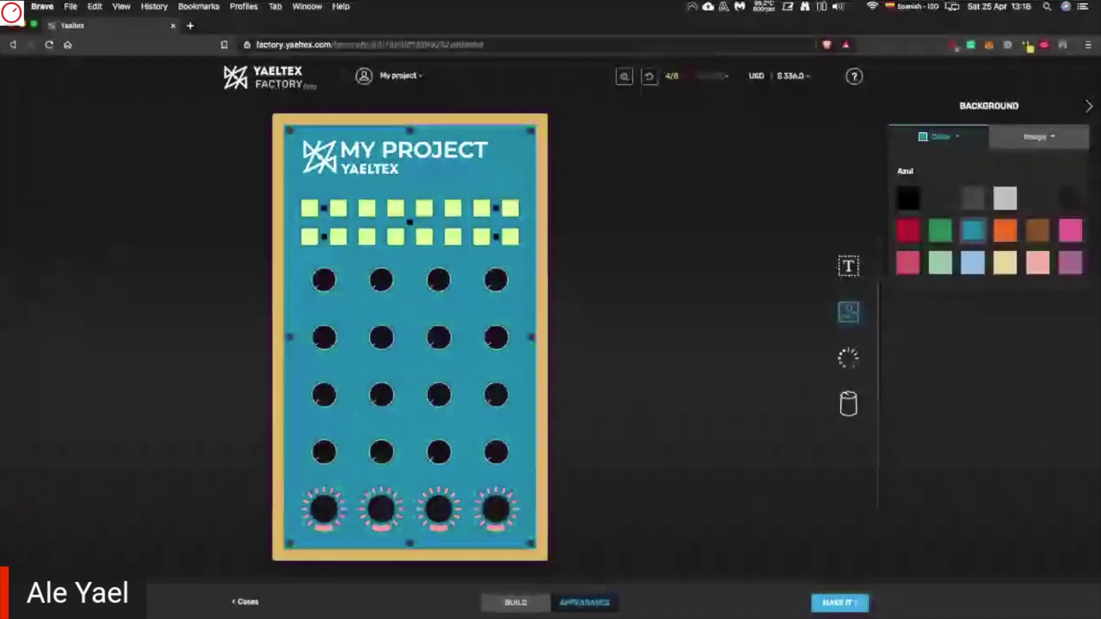
pyautogui.click(908, 230)
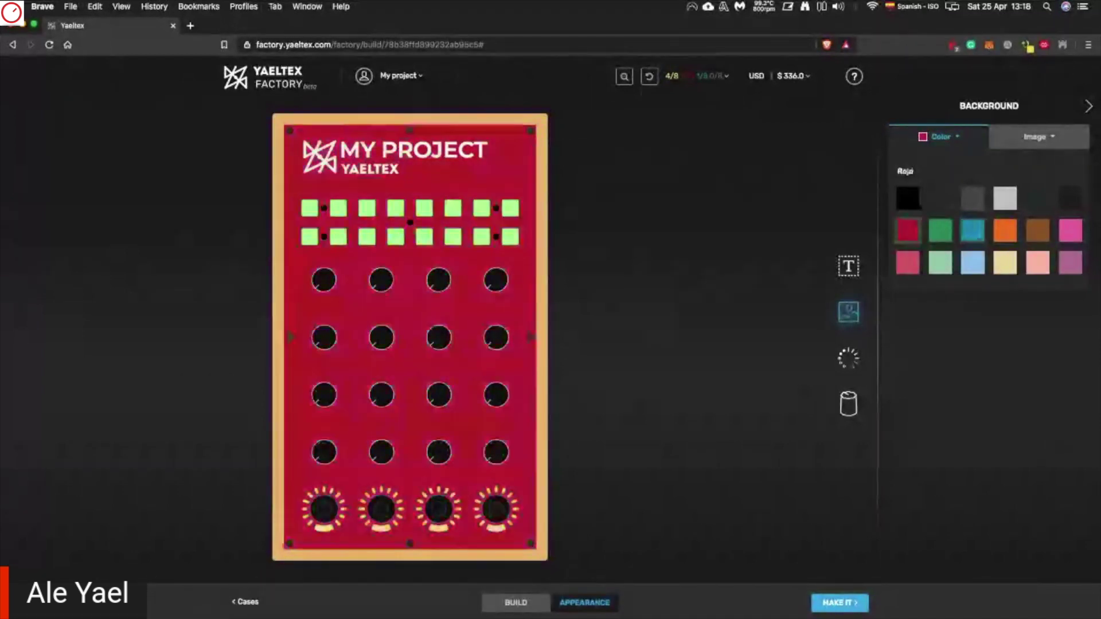
pyautogui.click(1038, 230)
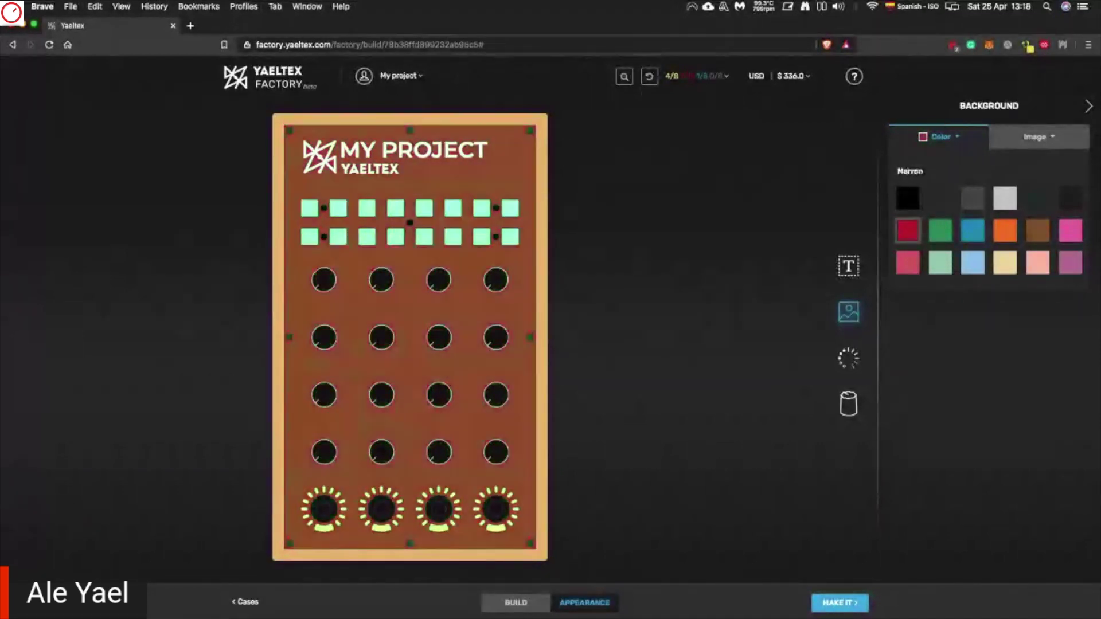
pyautogui.click(1038, 199)
pyautogui.click(1039, 137)
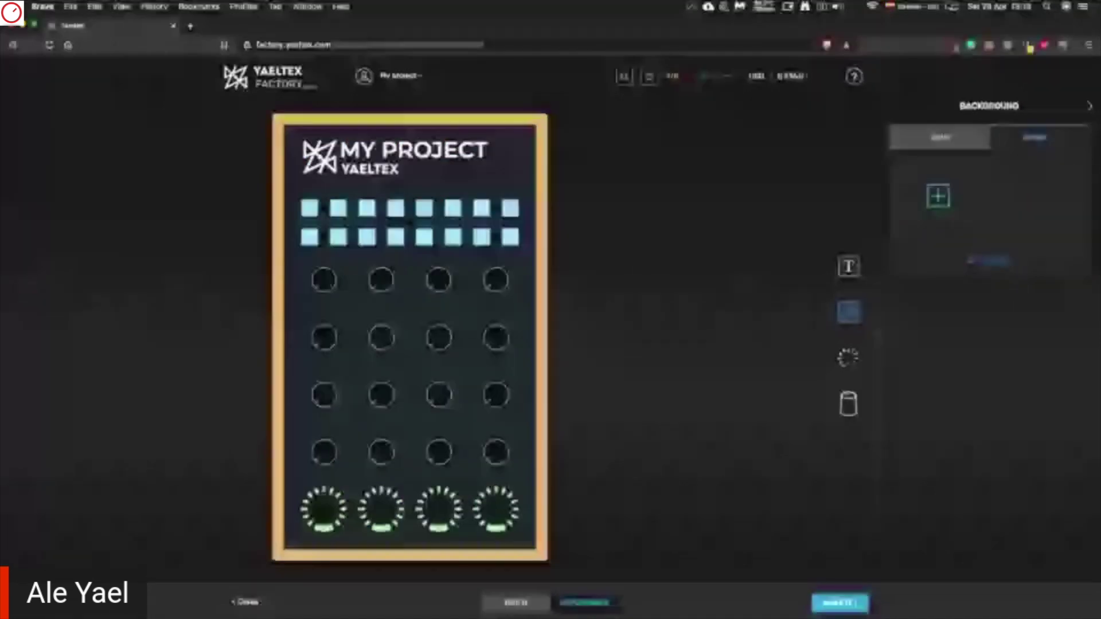
# Step: Give the third potentiometer column thick solid-ring indicators, with a dotted ring around its second potentiometer
pyautogui.click(939, 136)
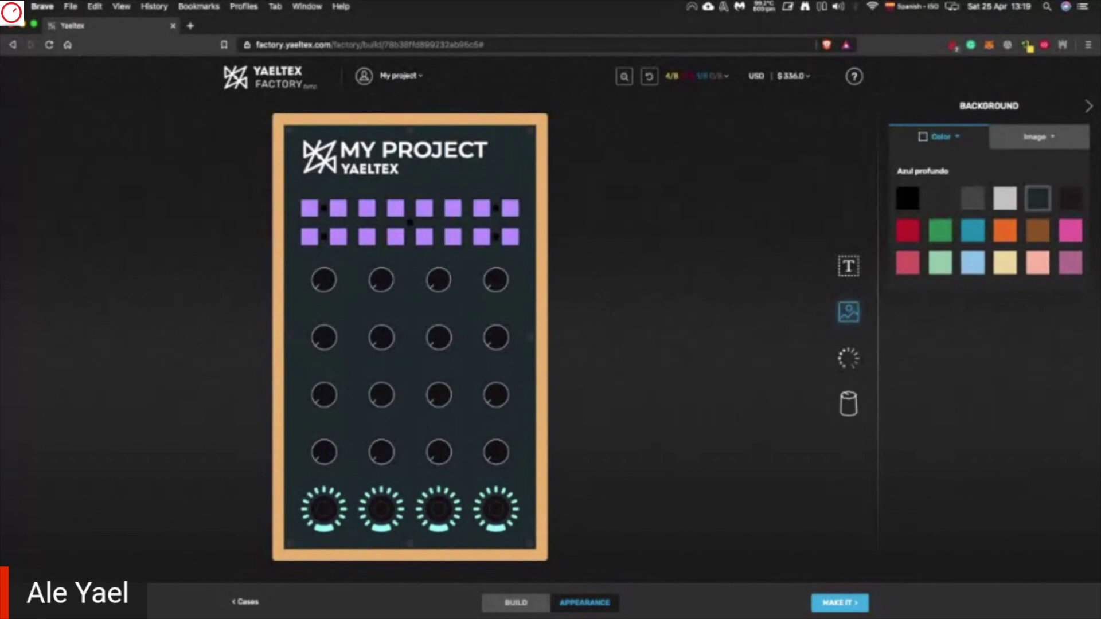
pyautogui.click(849, 358)
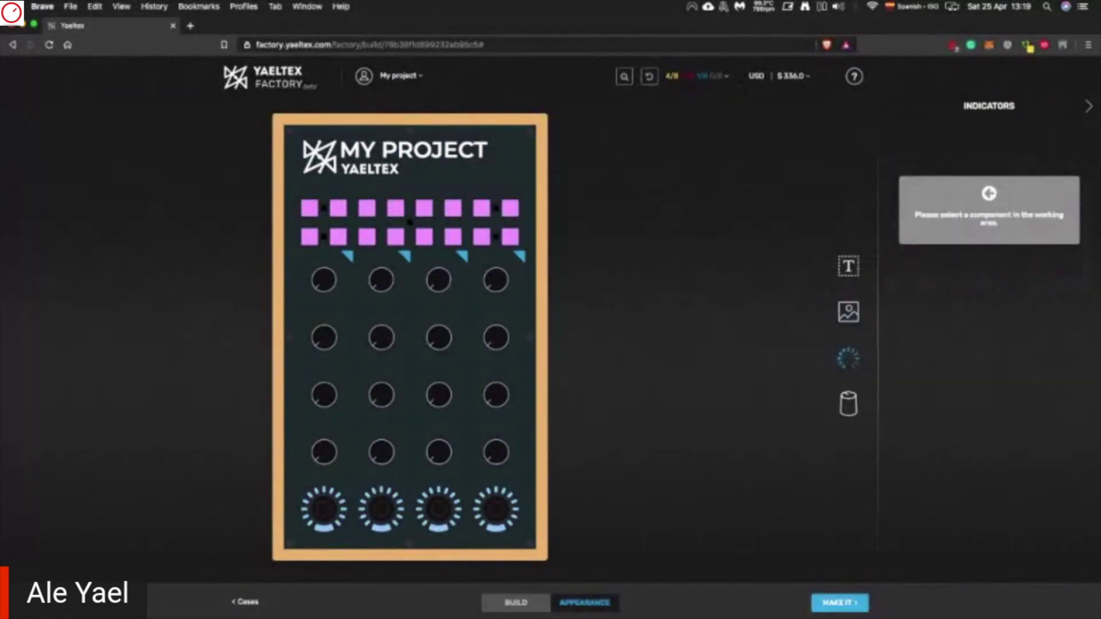
pyautogui.click(439, 366)
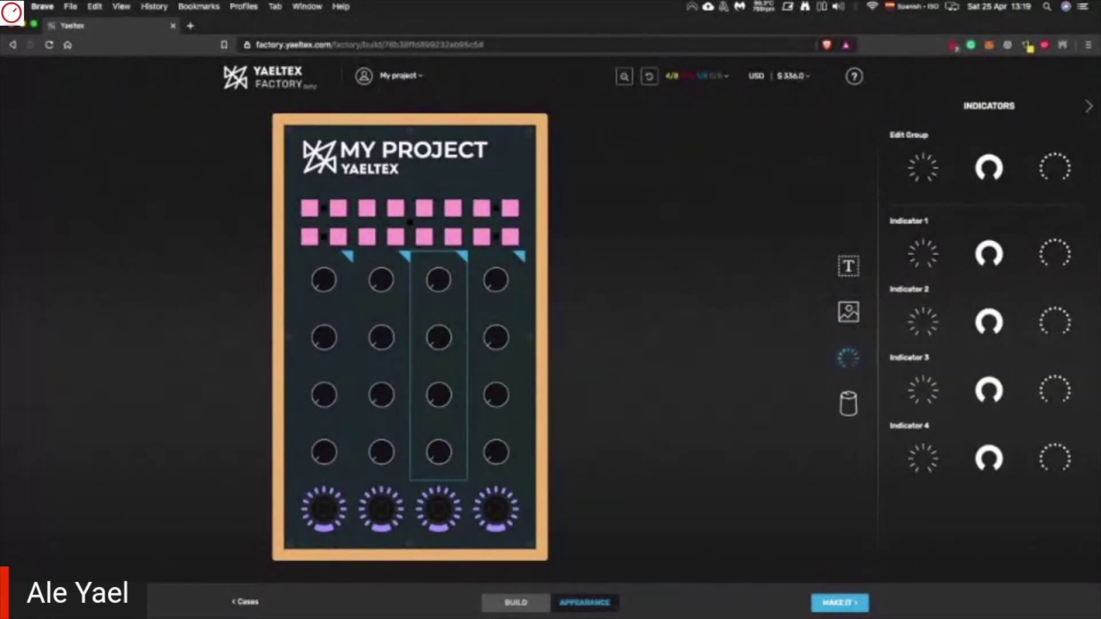
pyautogui.click(923, 168)
pyautogui.click(989, 168)
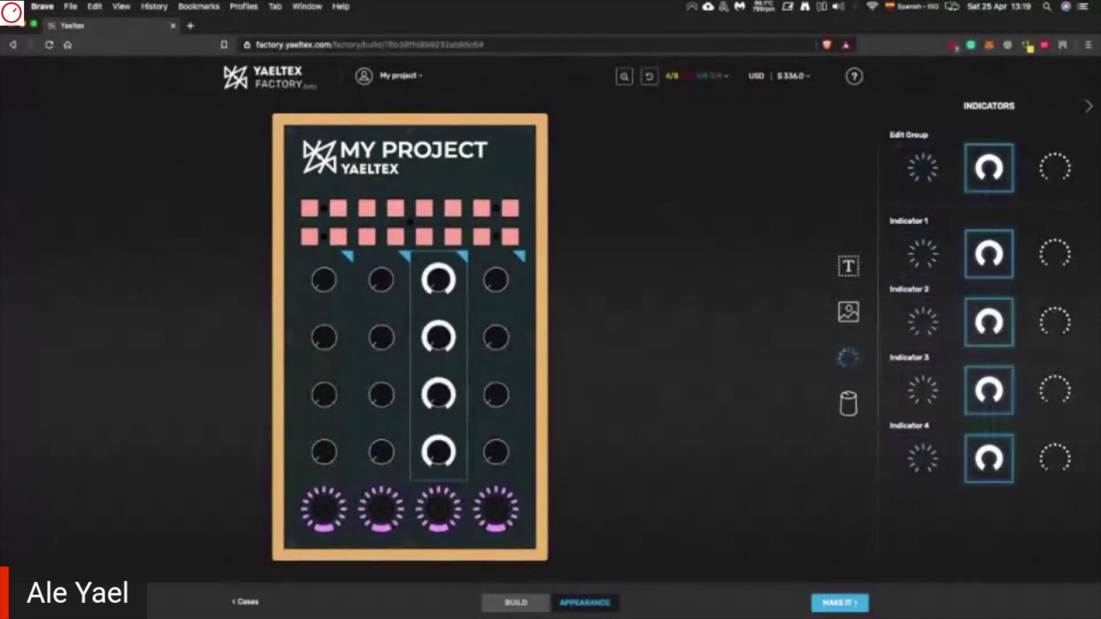
pyautogui.click(1055, 321)
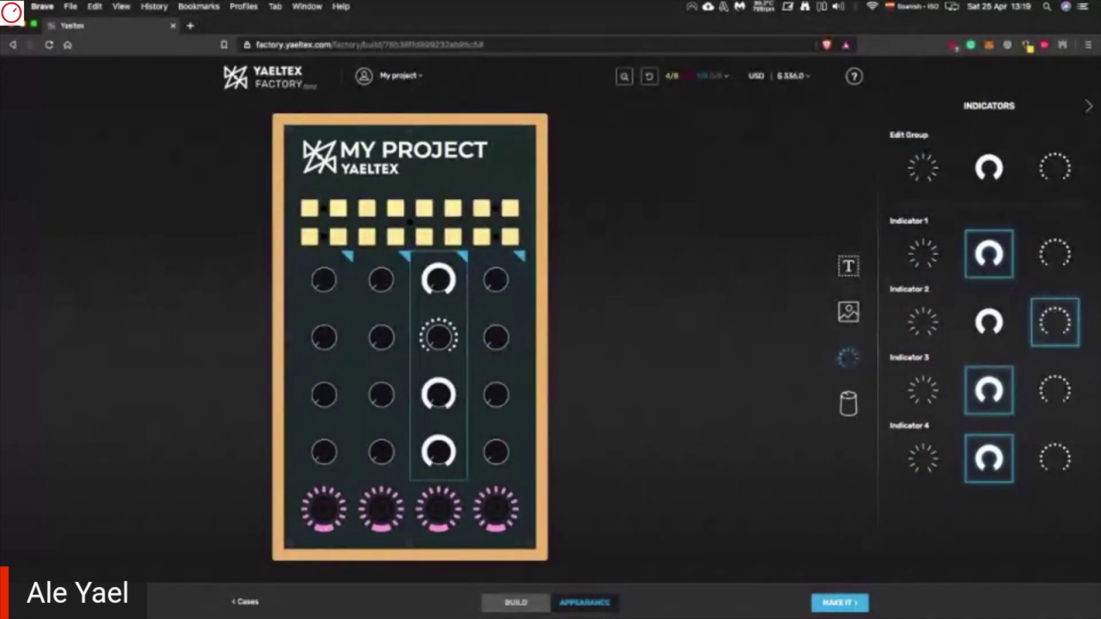
# Step: Label all four potentiometers in the rightmost column "Send" using the group text, and deselect the module
pyautogui.click(849, 266)
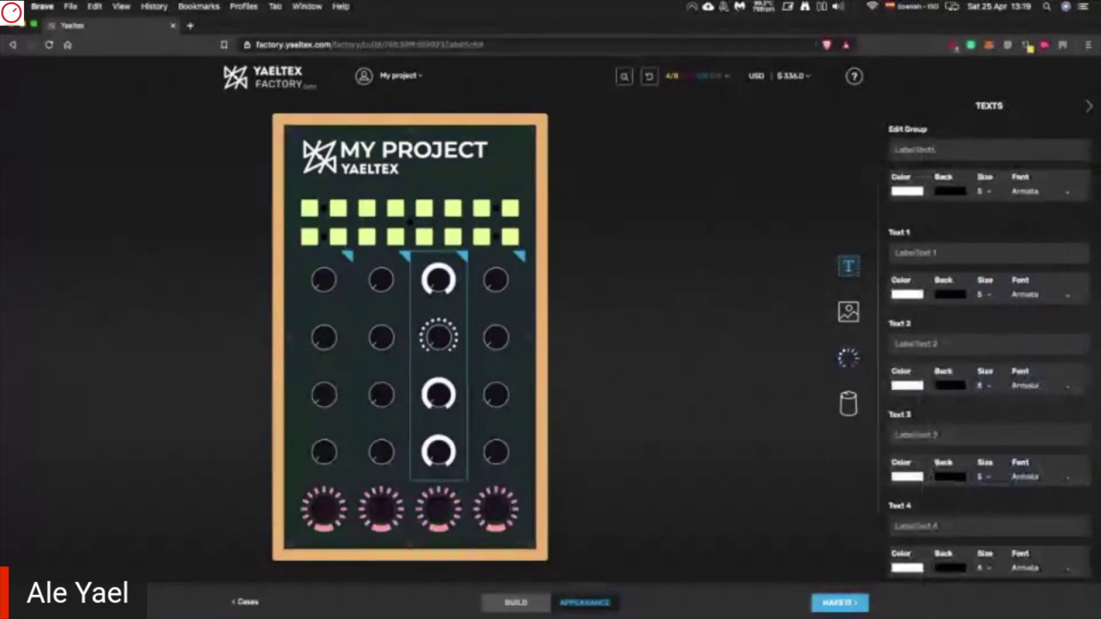
pyautogui.click(989, 150)
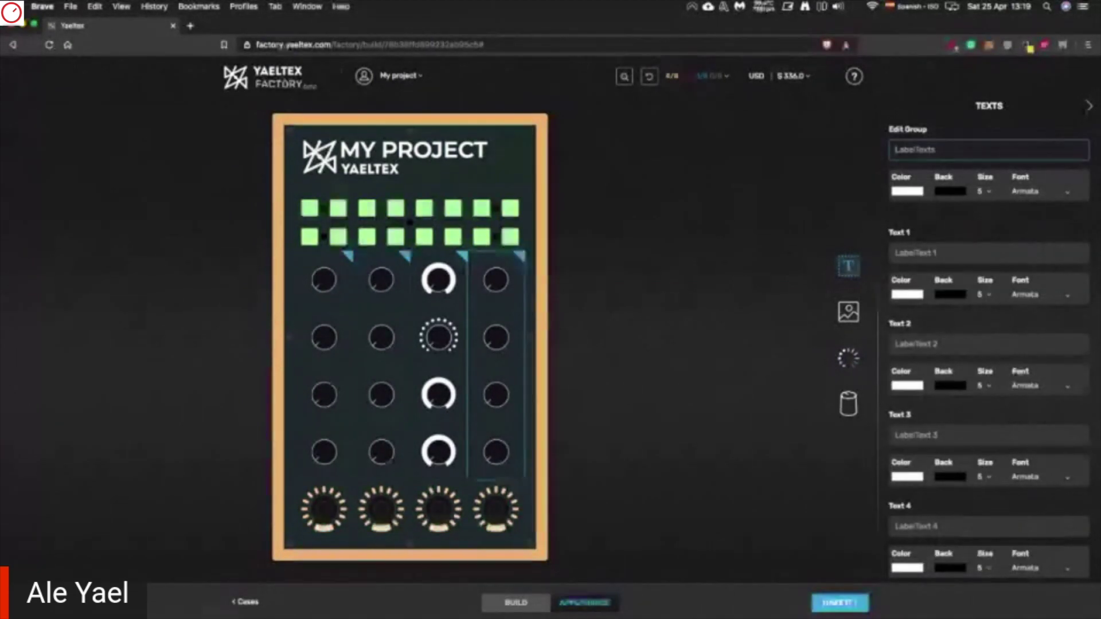
pyautogui.write('Send')
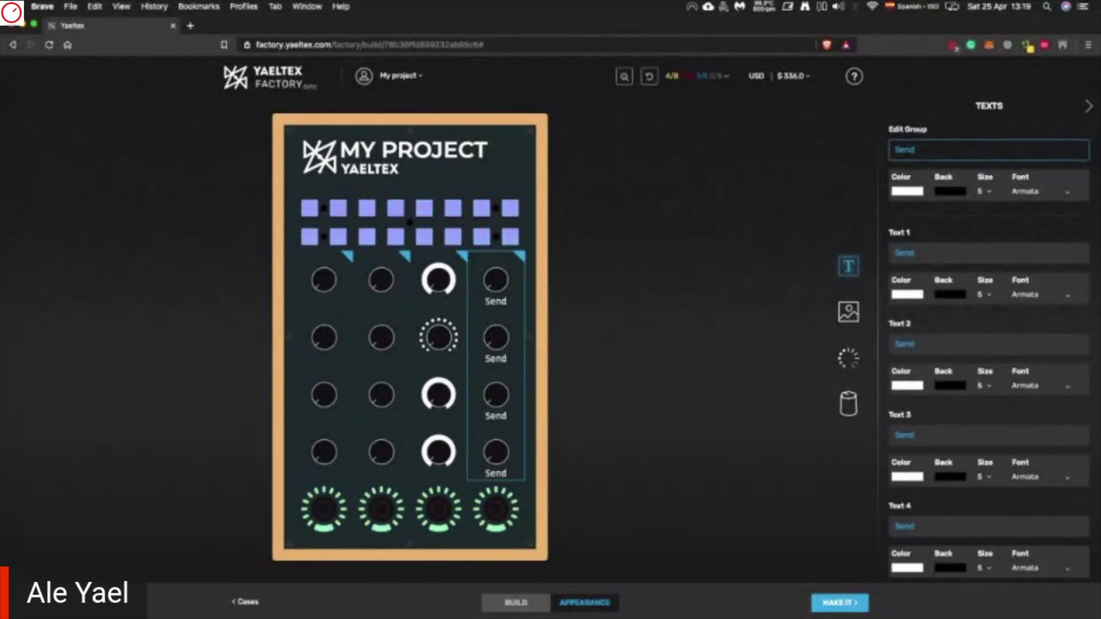
pyautogui.press('Escape')
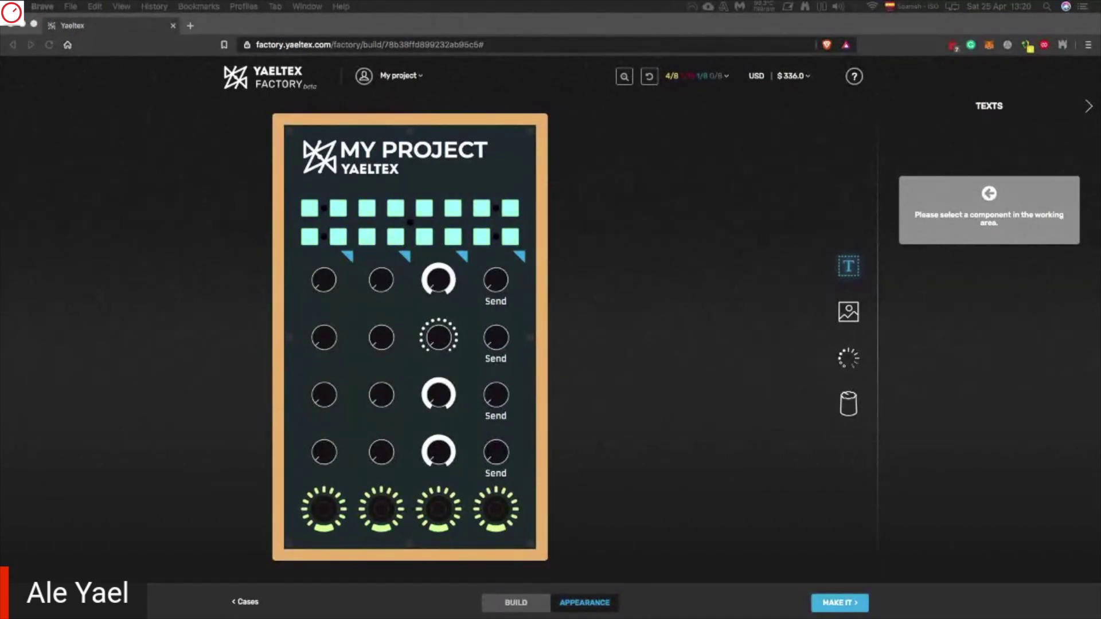
# Step: Start a new Large (Horizontal) controller and place three four-fader modules side by side across the two bottom grid rows
pyautogui.click(245, 602)
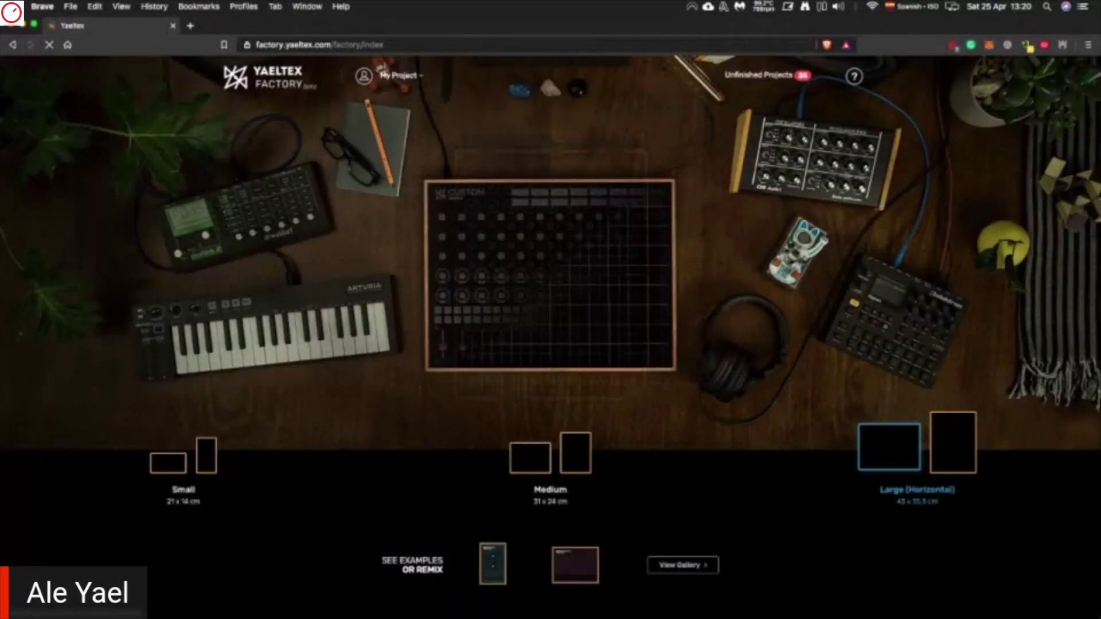
pyautogui.click(889, 447)
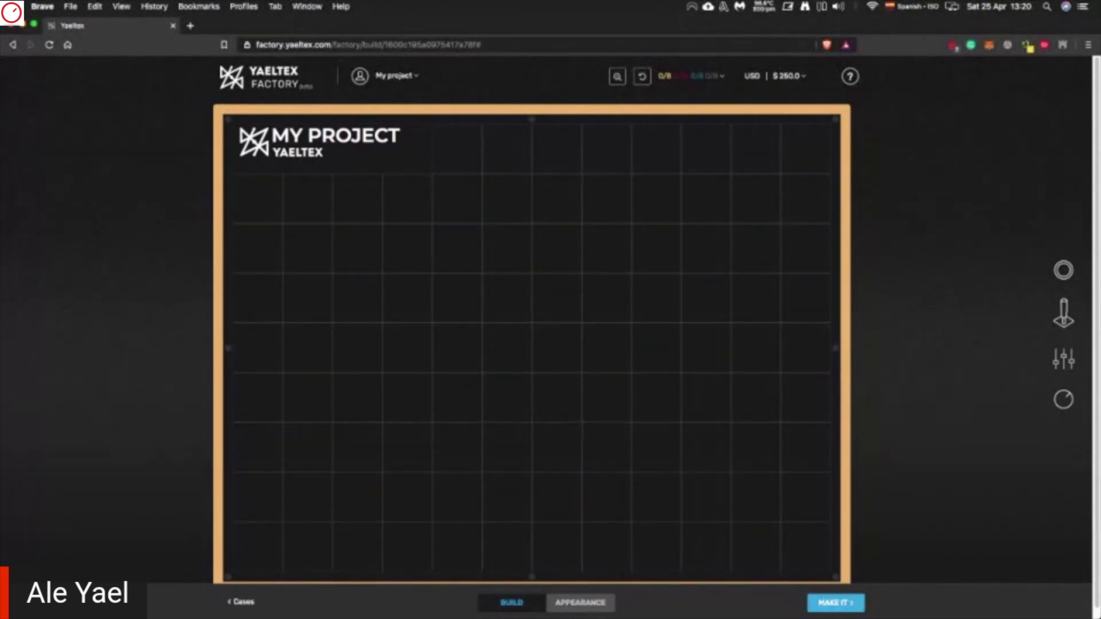
pyautogui.click(1064, 359)
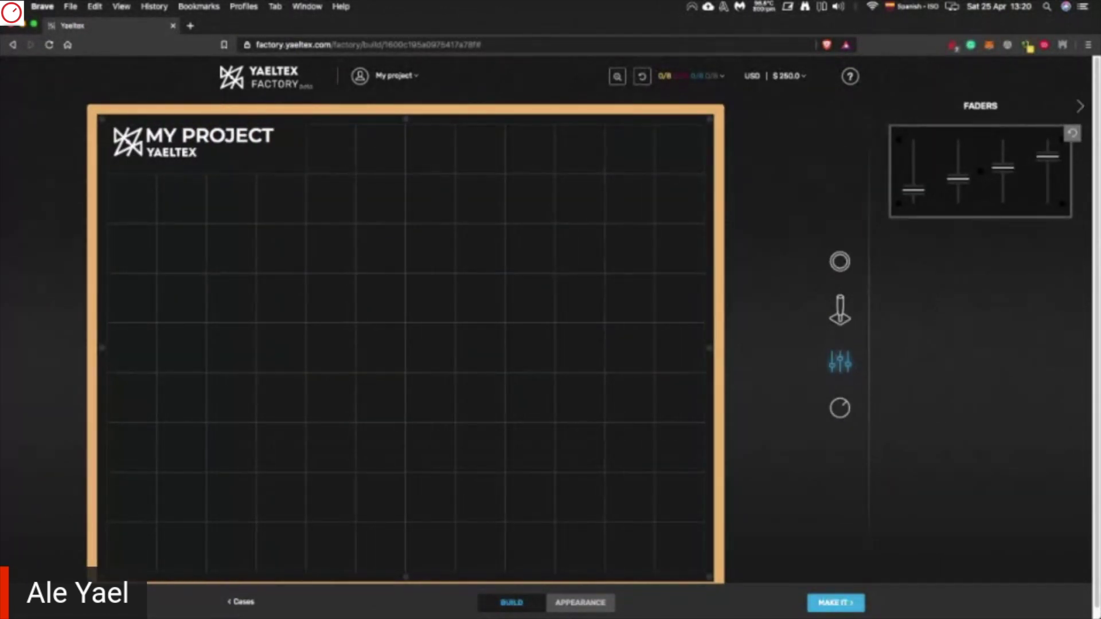
pyautogui.moveTo(975, 181); pyautogui.dragTo(207, 521)
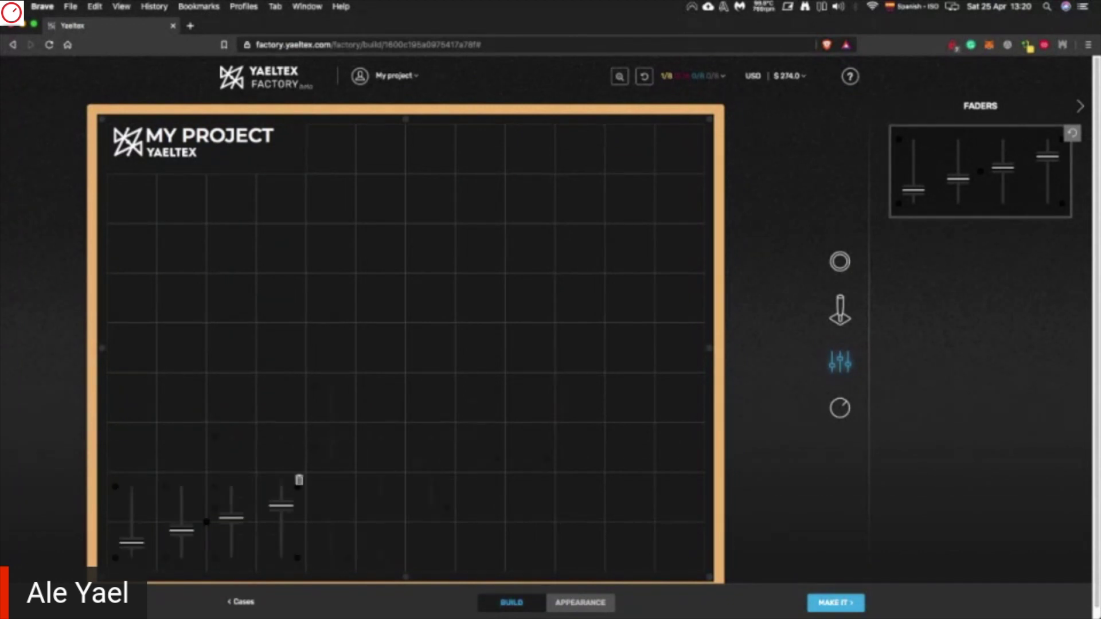
pyautogui.moveTo(976, 181); pyautogui.dragTo(405, 521)
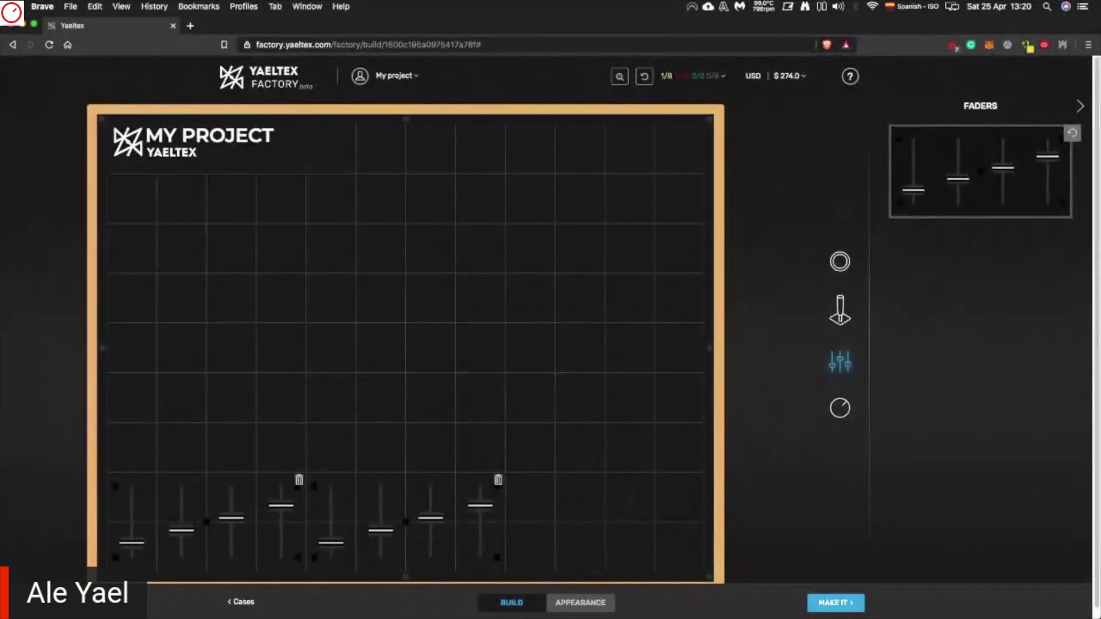
pyautogui.moveTo(980, 171); pyautogui.dragTo(604, 522)
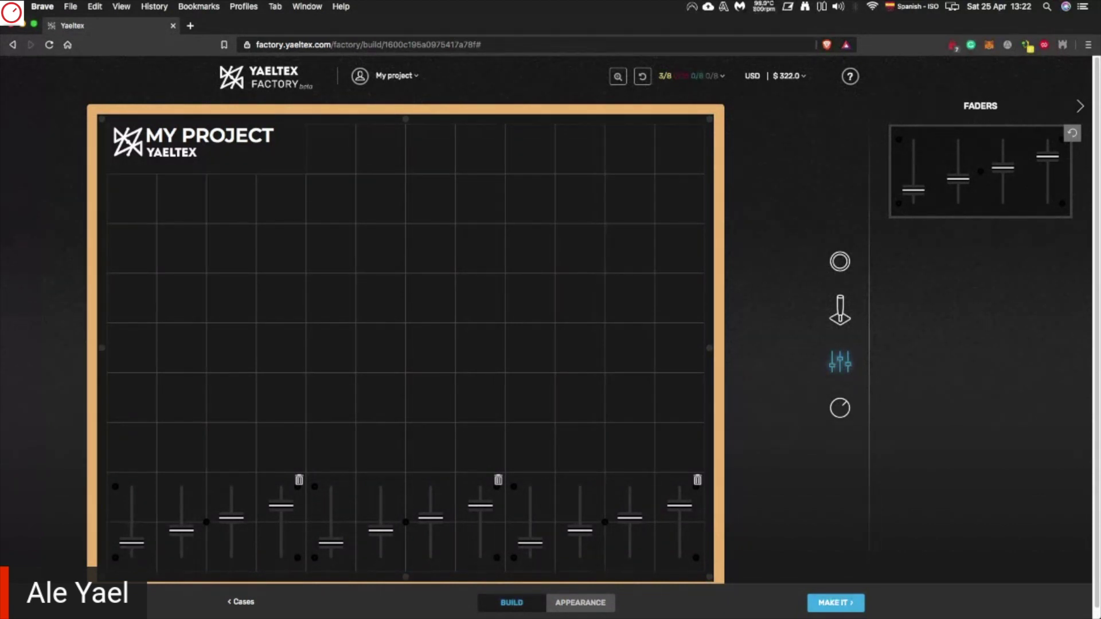
# Step: Place six horizontal four-potentiometer modules so that they fill the two grid rows directly above the faders
pyautogui.click(839, 408)
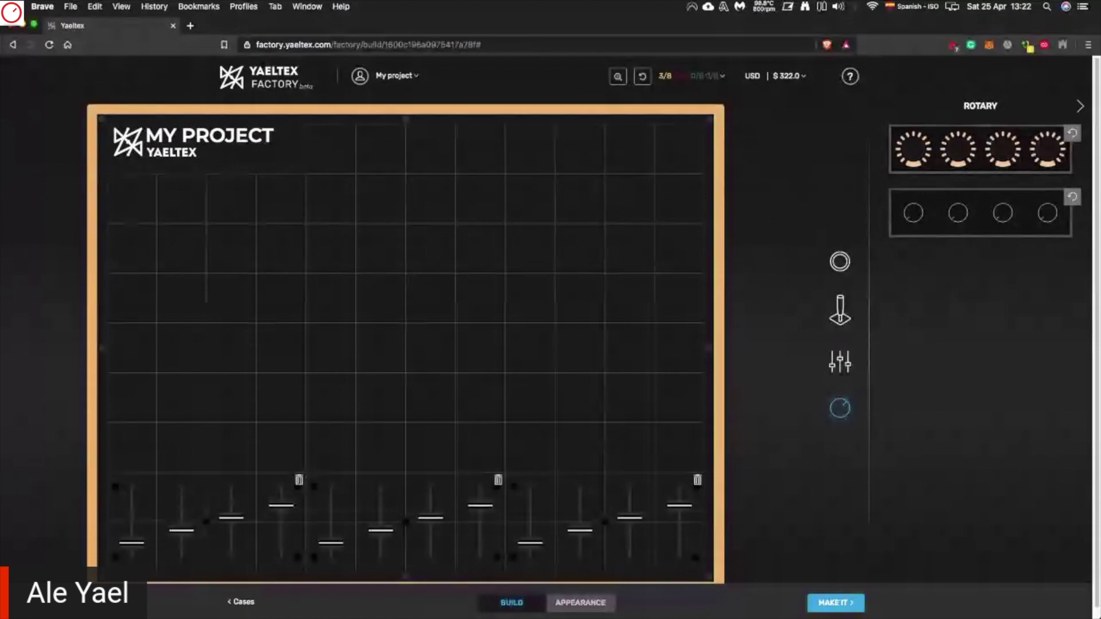
pyautogui.click(980, 212)
pyautogui.moveTo(207, 448)
pyautogui.mouseDown()
pyautogui.moveTo(207, 398)
pyautogui.moveTo(207, 447)
pyautogui.mouseUp()
pyautogui.click(980, 213)
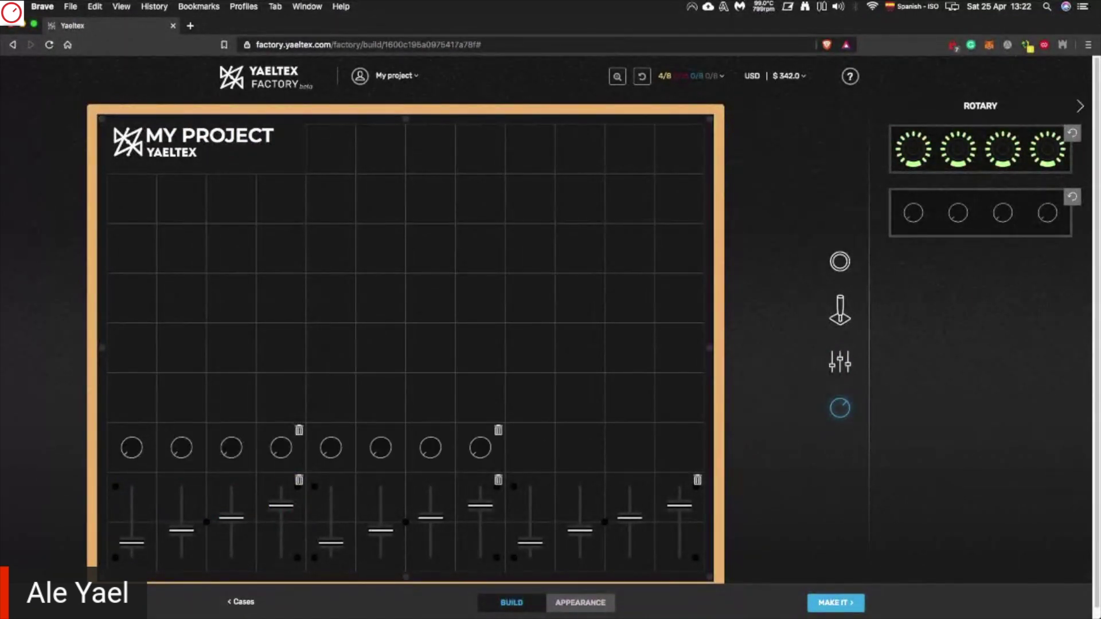
pyautogui.moveTo(981, 213); pyautogui.dragTo(630, 448)
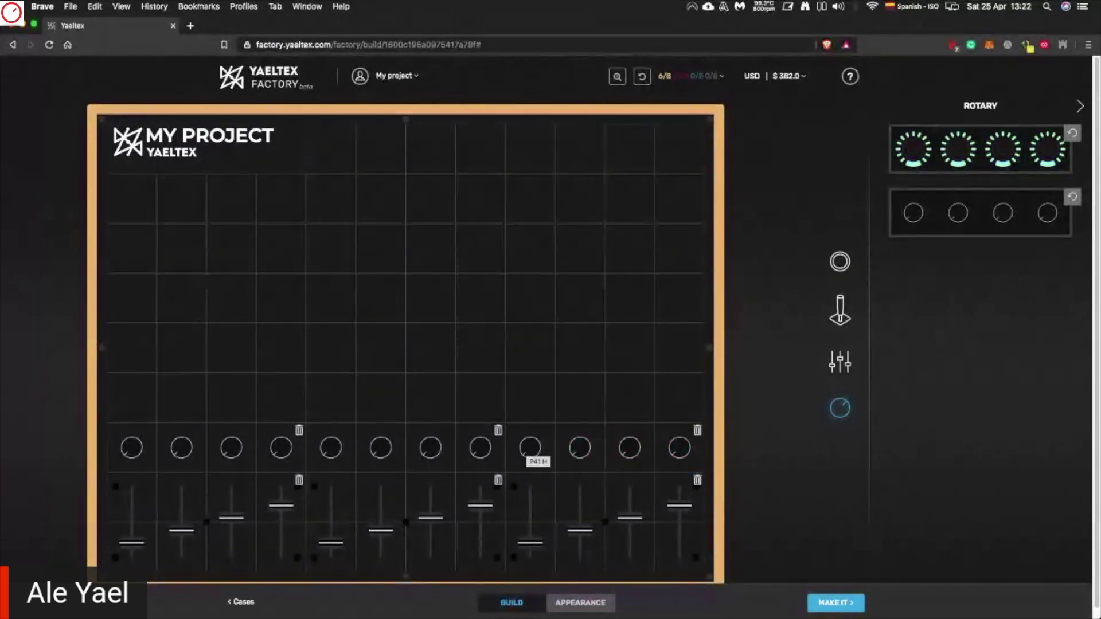
pyautogui.moveTo(980, 213); pyautogui.dragTo(207, 348)
pyautogui.moveTo(981, 213); pyautogui.dragTo(406, 398)
pyautogui.moveTo(980, 213); pyautogui.dragTo(605, 399)
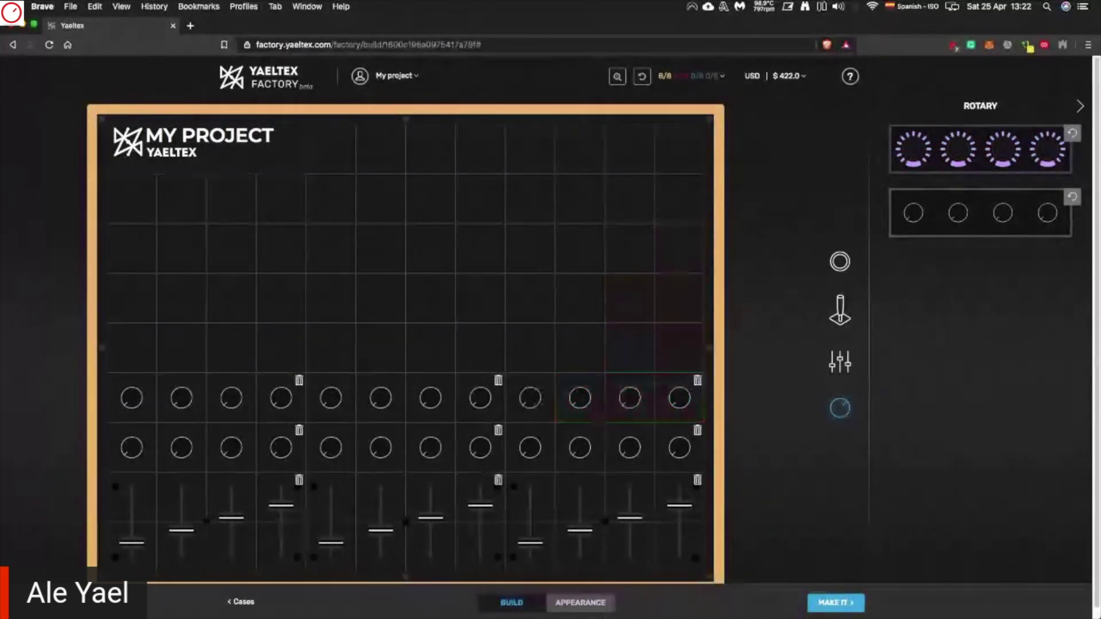
# Step: Place three modules of 16 small square rubber buttons side by side across the grid row above the potentiometers
pyautogui.click(840, 310)
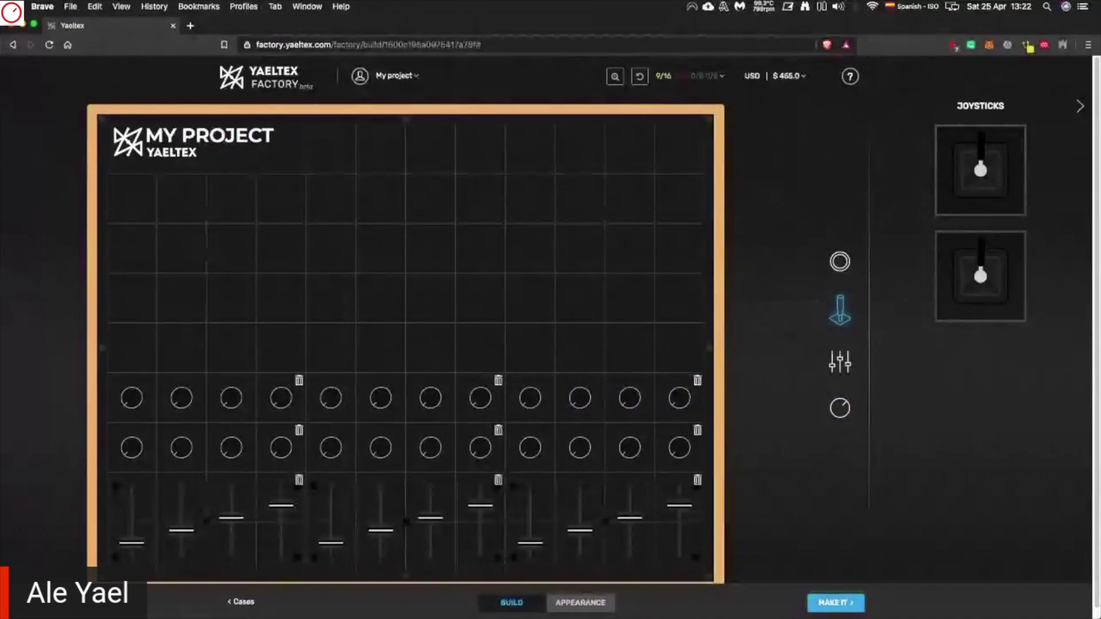
pyautogui.click(689, 76)
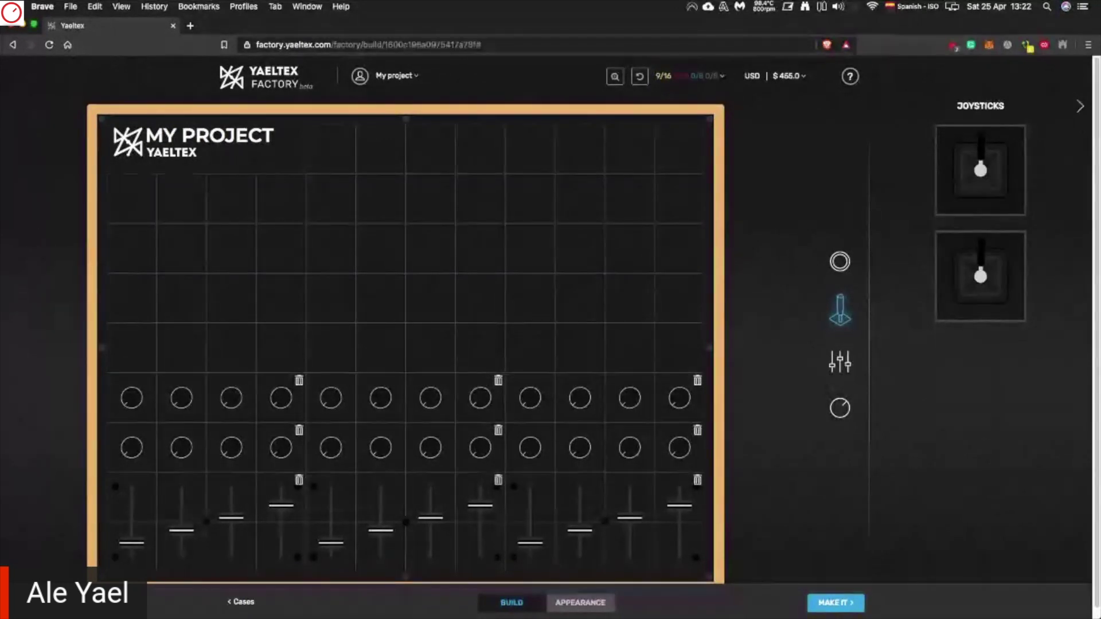
pyautogui.click(840, 261)
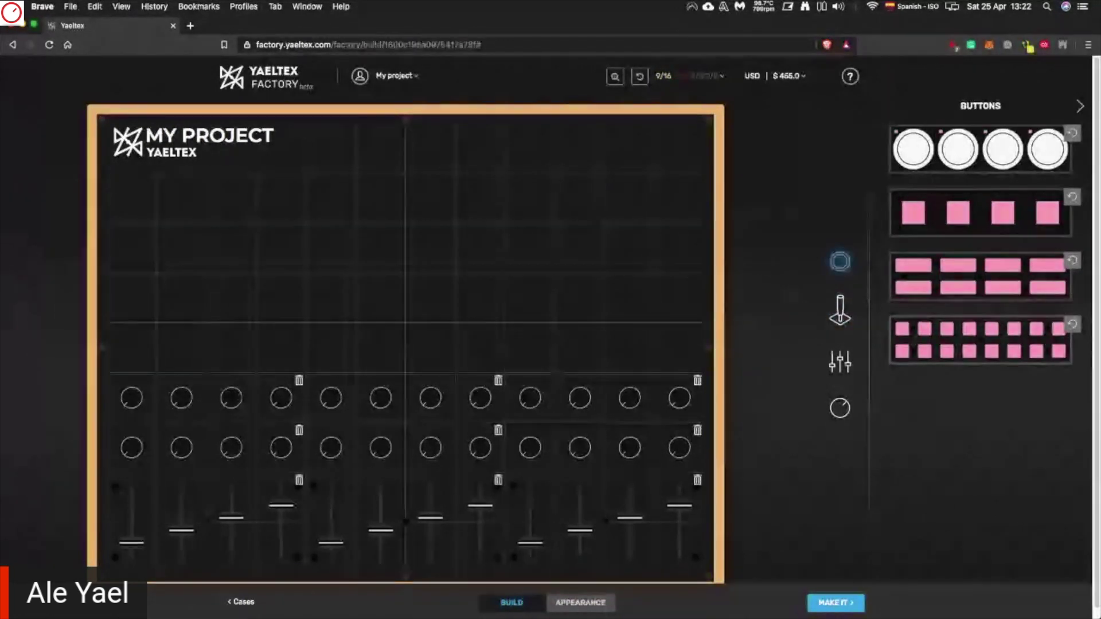
pyautogui.click(980, 339)
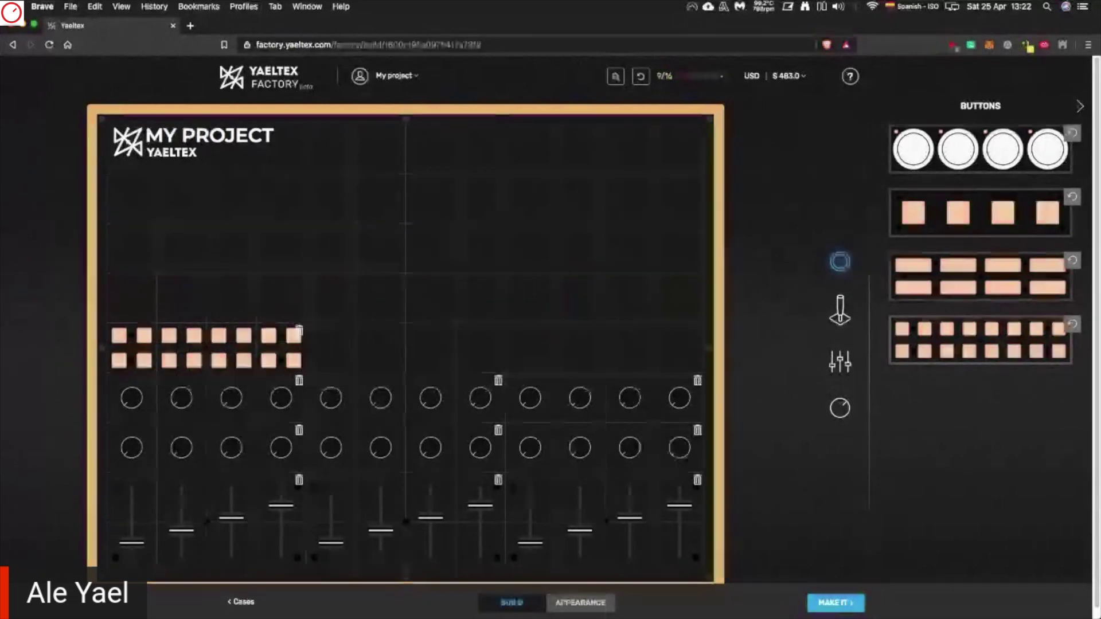
pyautogui.click(981, 340)
pyautogui.moveTo(981, 340); pyautogui.dragTo(605, 348)
# Step: Add three four-encoder modules in the row above the buttons and two more above the middle and right ones, and switch to appearance editing
pyautogui.click(840, 408)
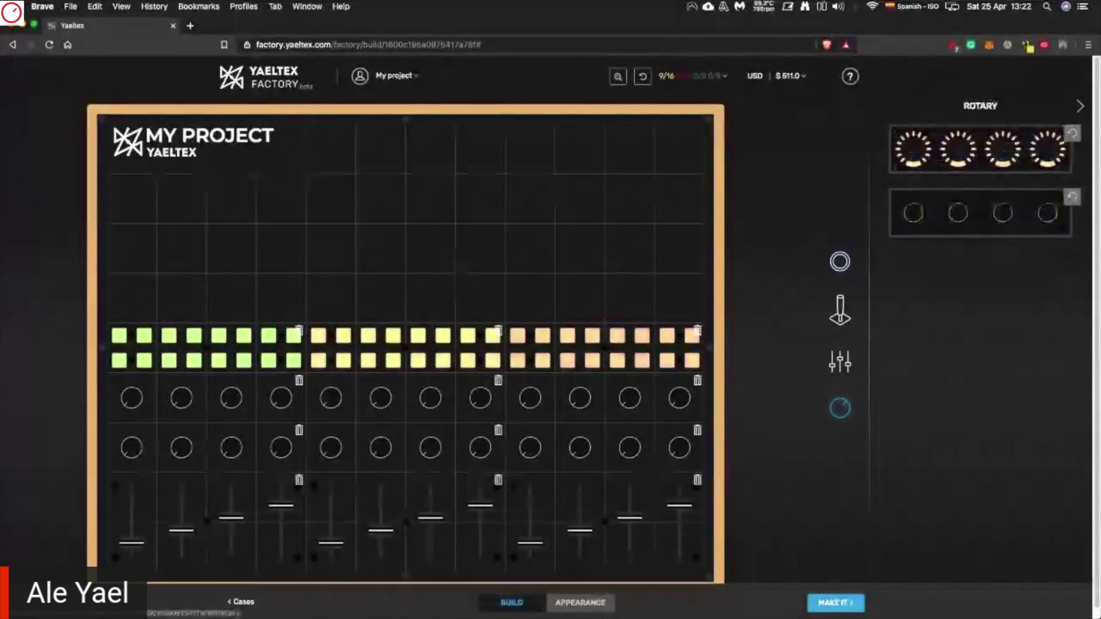
pyautogui.moveTo(256, 299); pyautogui.dragTo(207, 298)
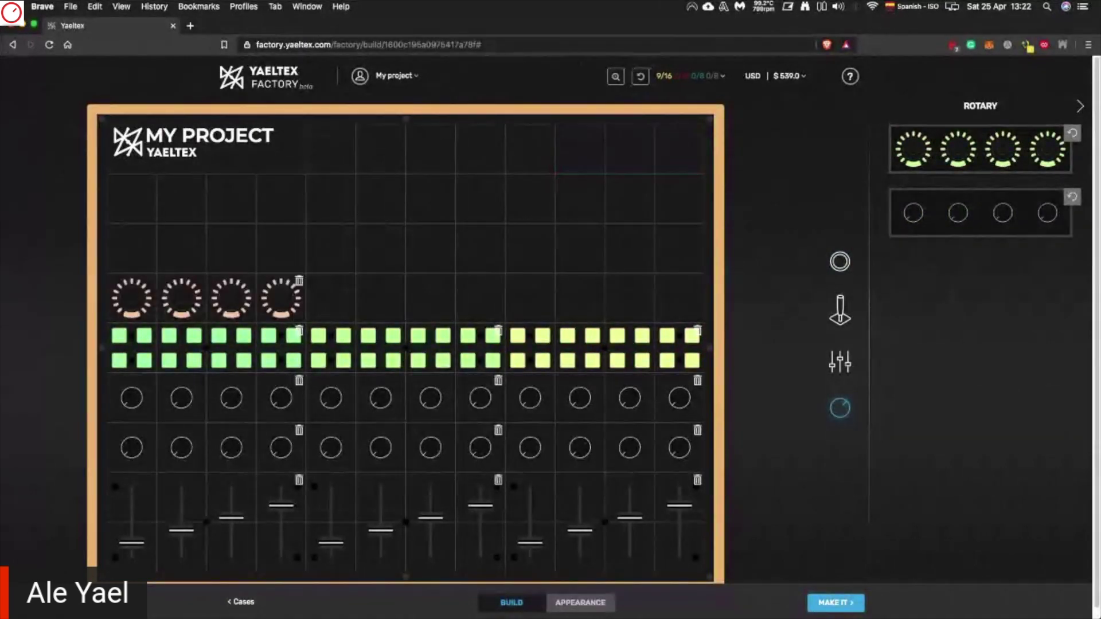
pyautogui.moveTo(980, 148); pyautogui.dragTo(405, 299)
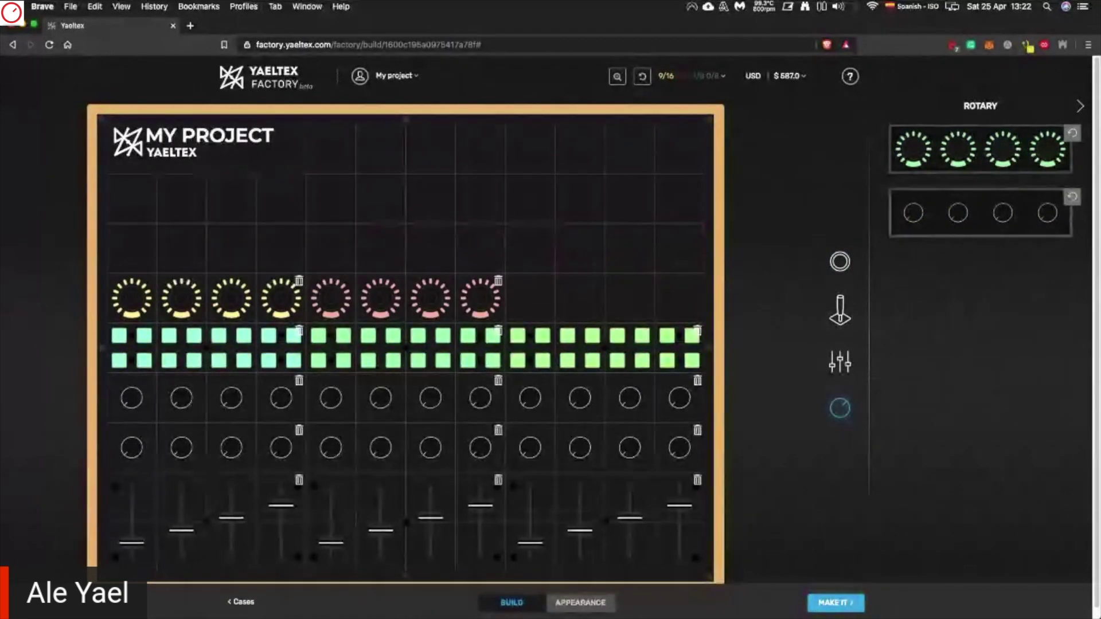
pyautogui.moveTo(981, 149); pyautogui.dragTo(605, 299)
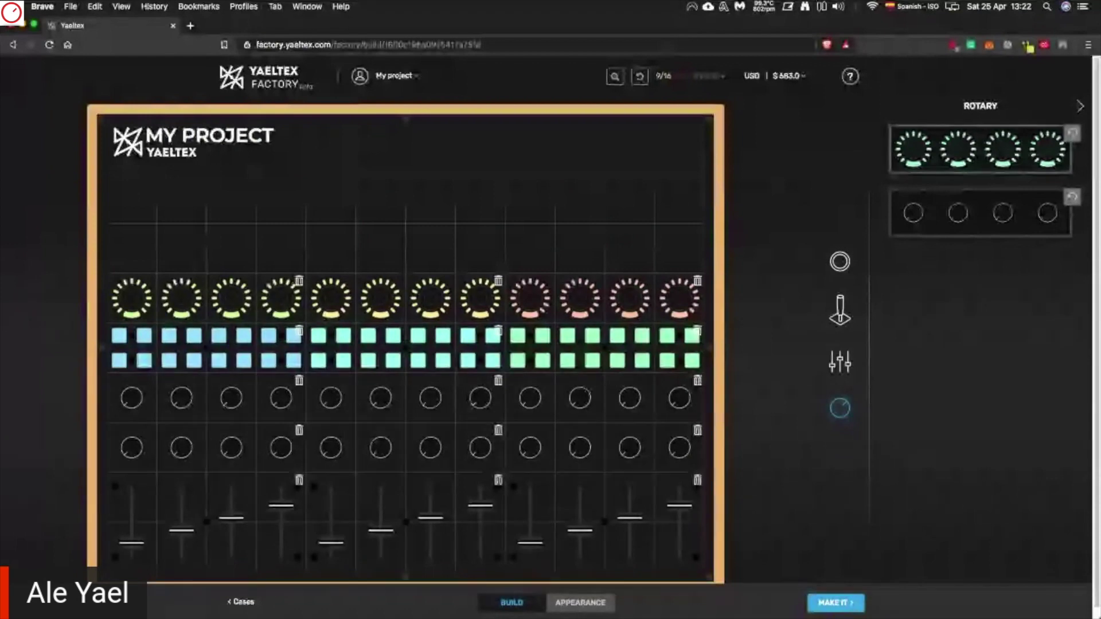
pyautogui.moveTo(980, 149); pyautogui.dragTo(406, 248)
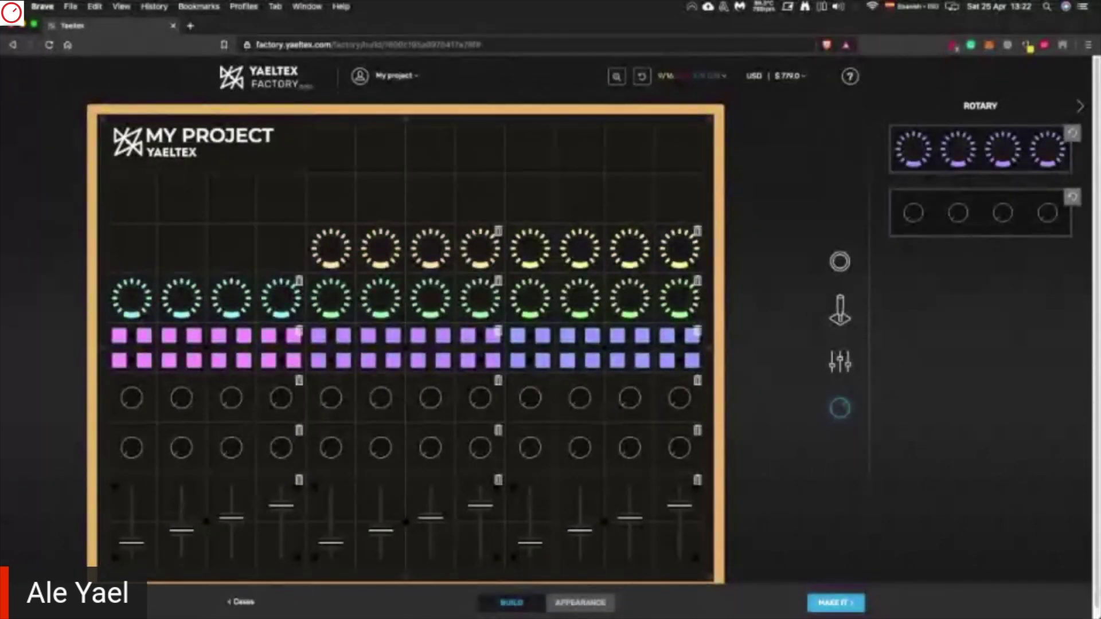
pyautogui.click(580, 603)
pyautogui.click(580, 603)
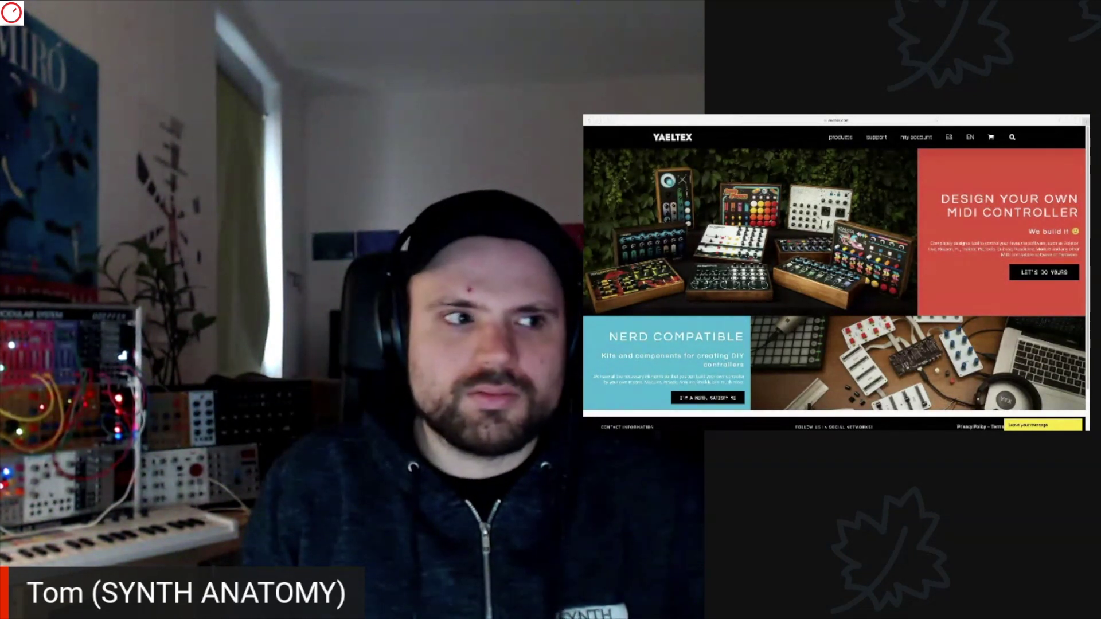
pyautogui.scroll(-1, 835, 275)
pyautogui.scroll(1, 834, 275)
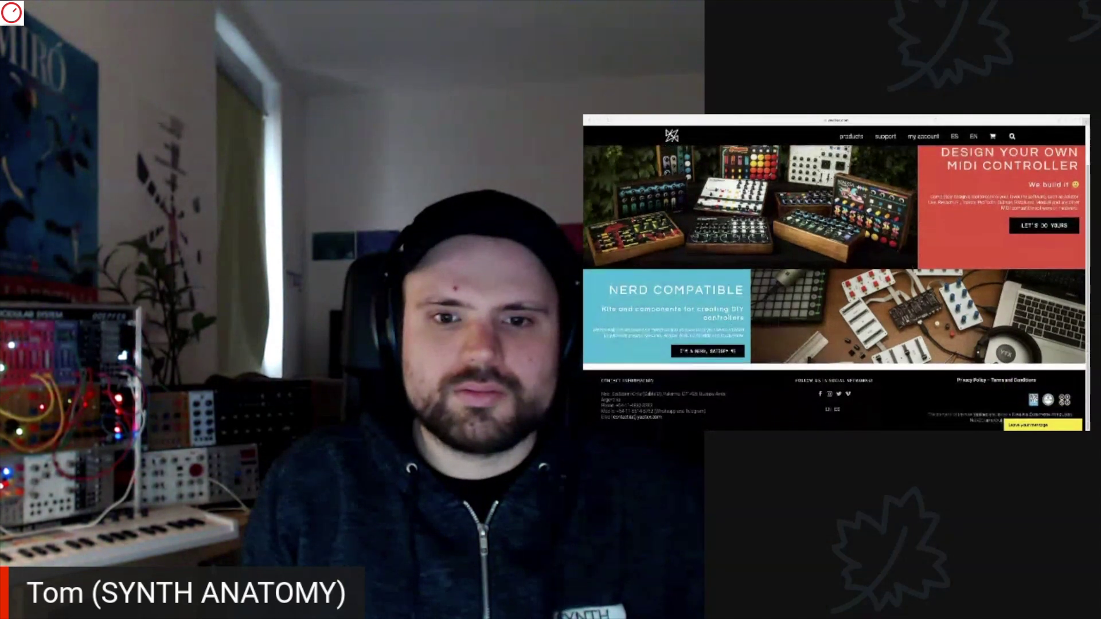